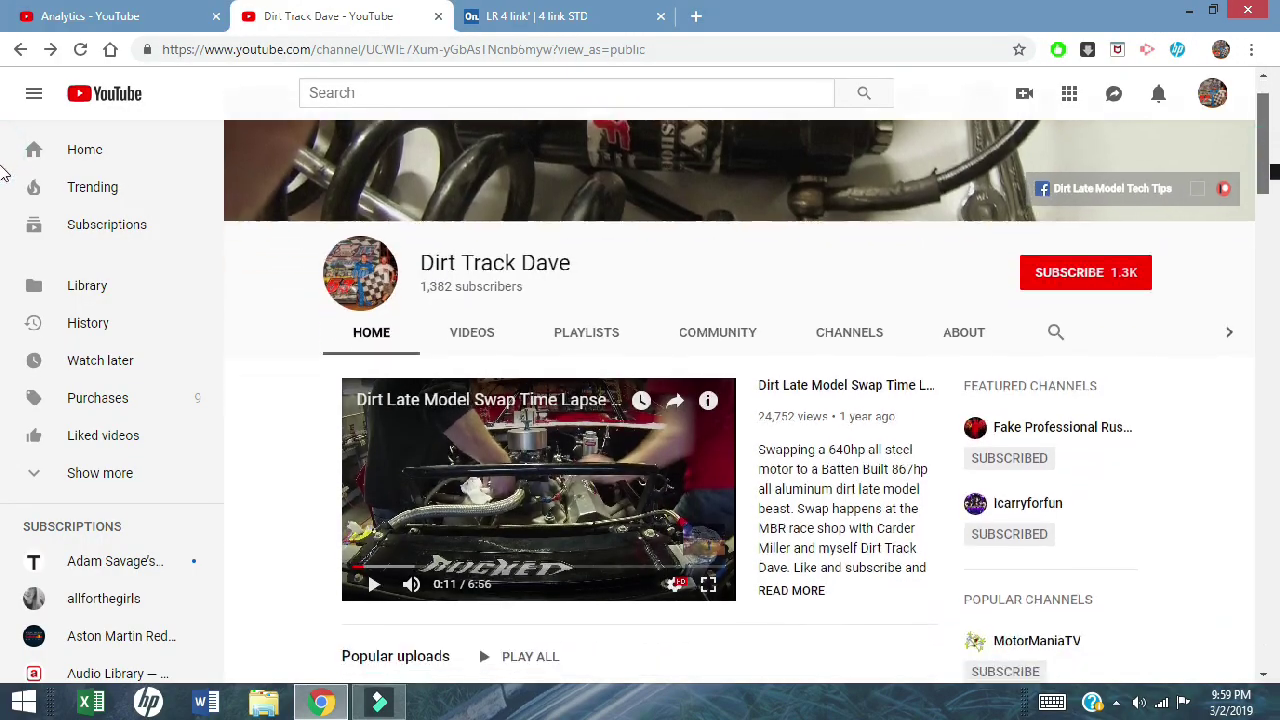
scroll(3, 240, down, 3)
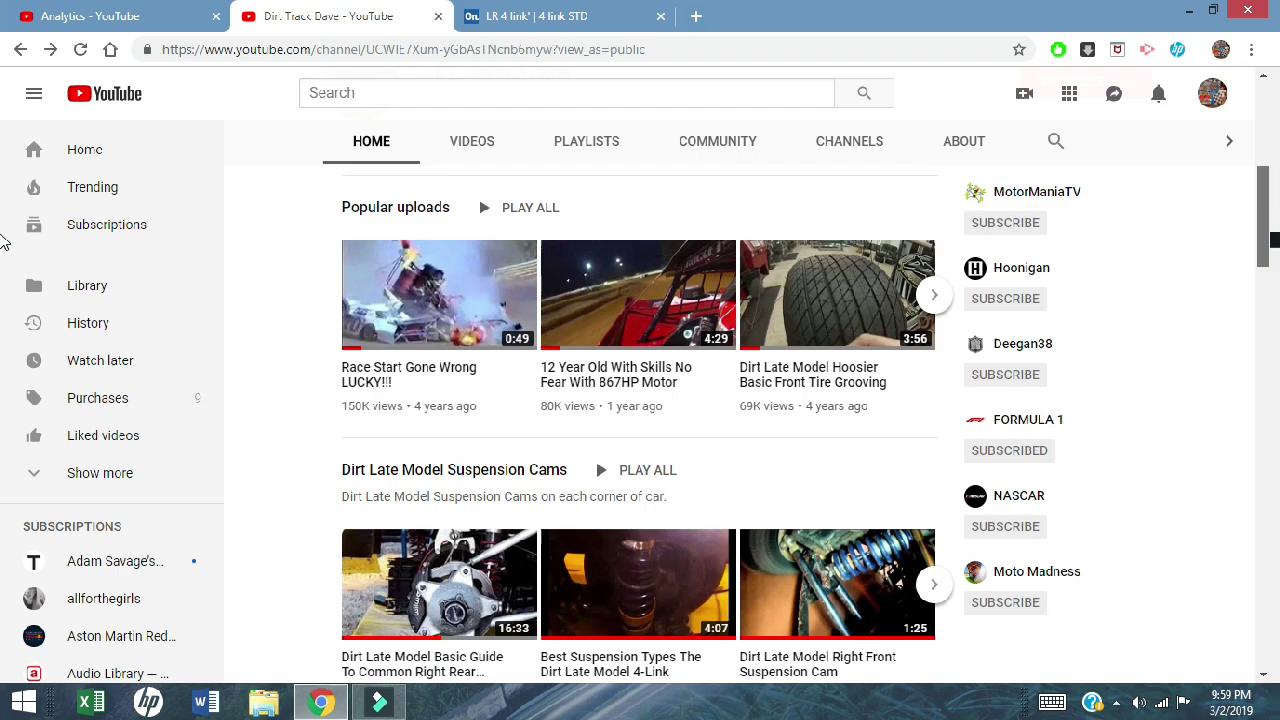
scroll(3, 285, down, 6)
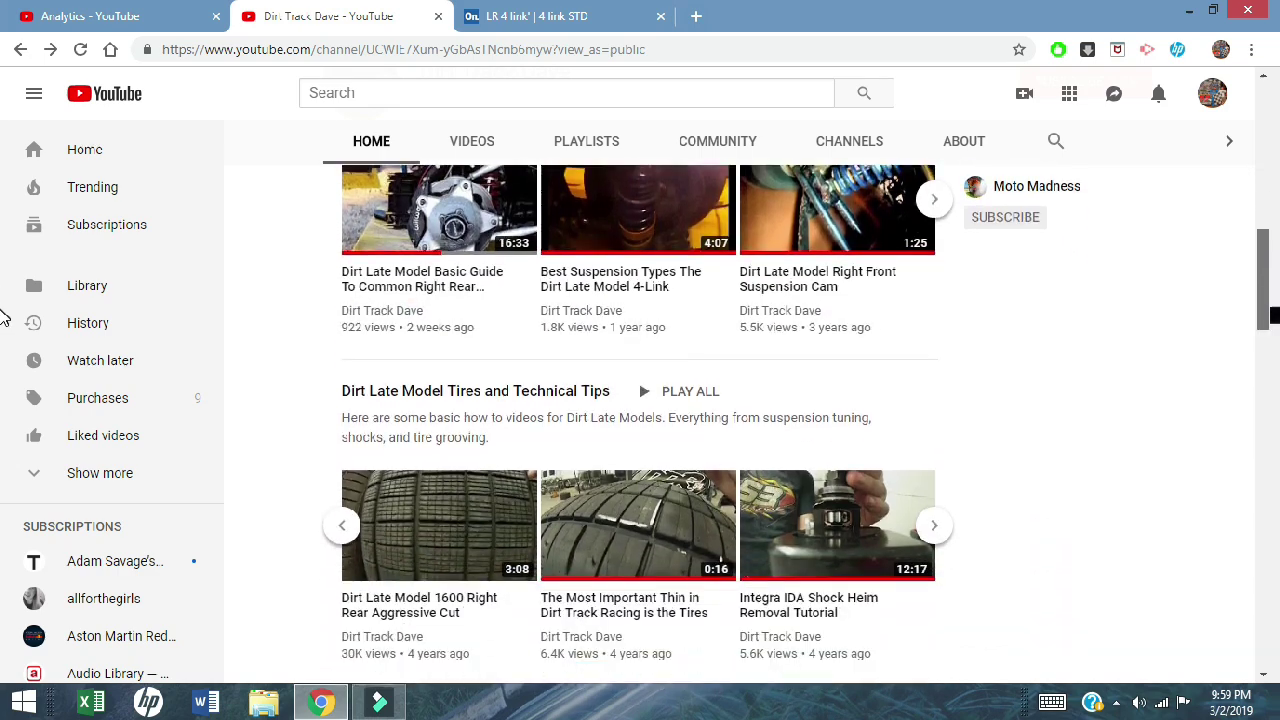
scroll(3, 385, down, 1)
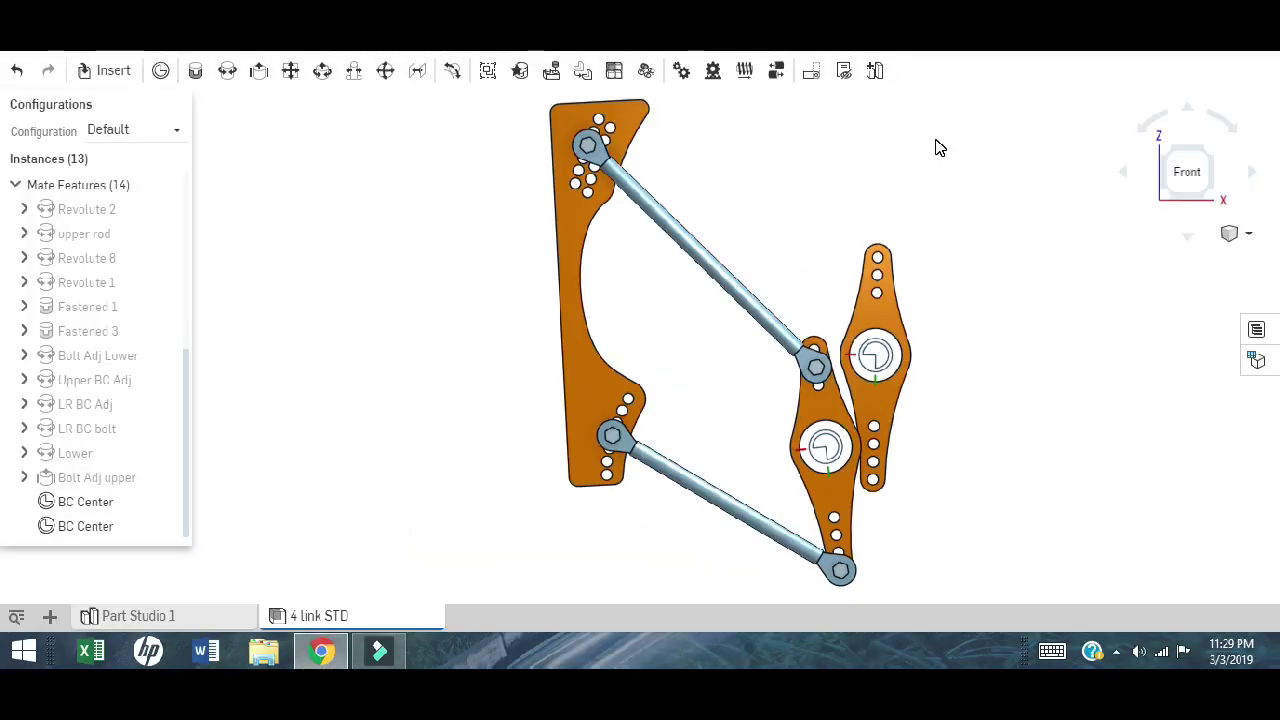
- Measure the distance between the linked and fixed birdcages' BC Center connectors, including its X, Y and Z components
drag(1093, 222, 1046, 219)
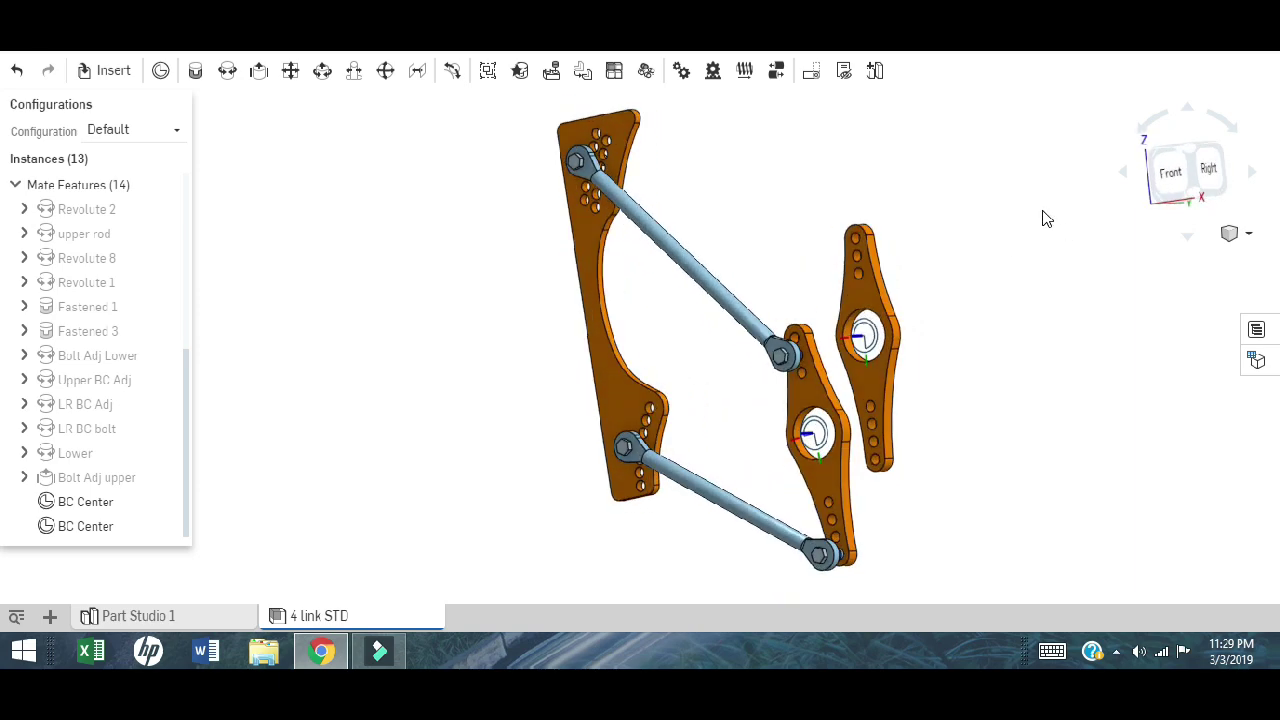
click(1166, 174)
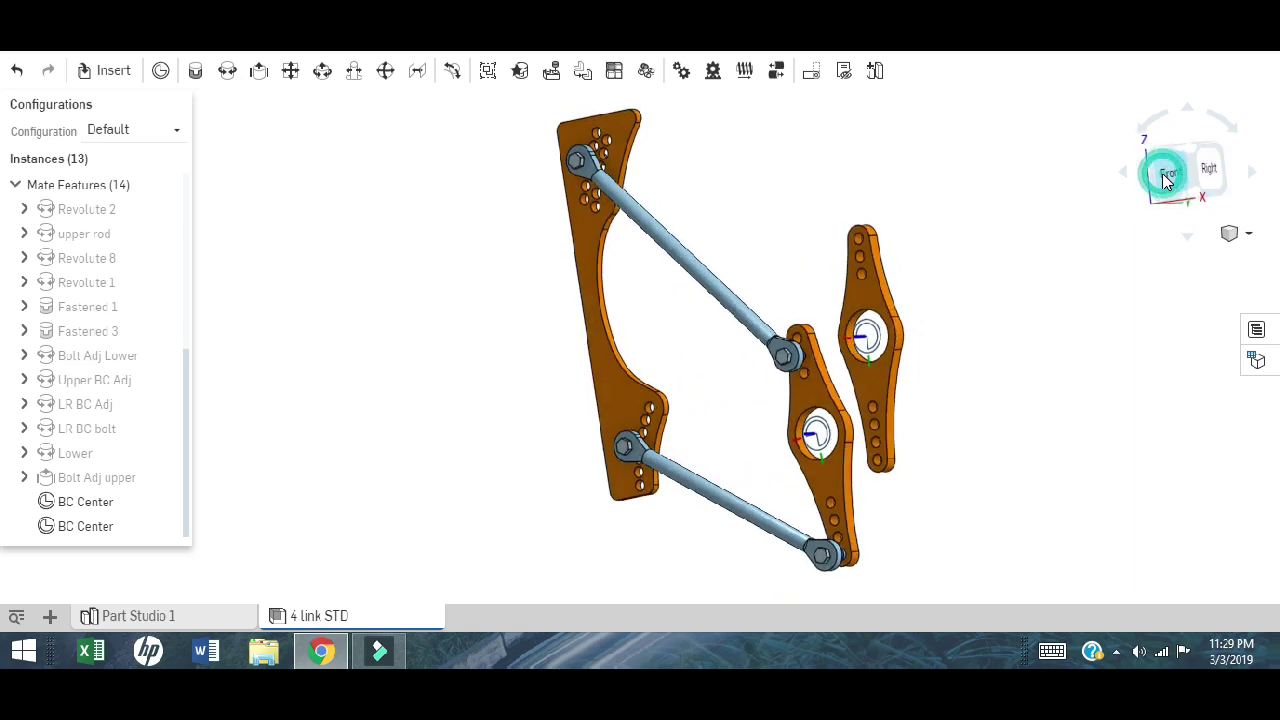
click(820, 455)
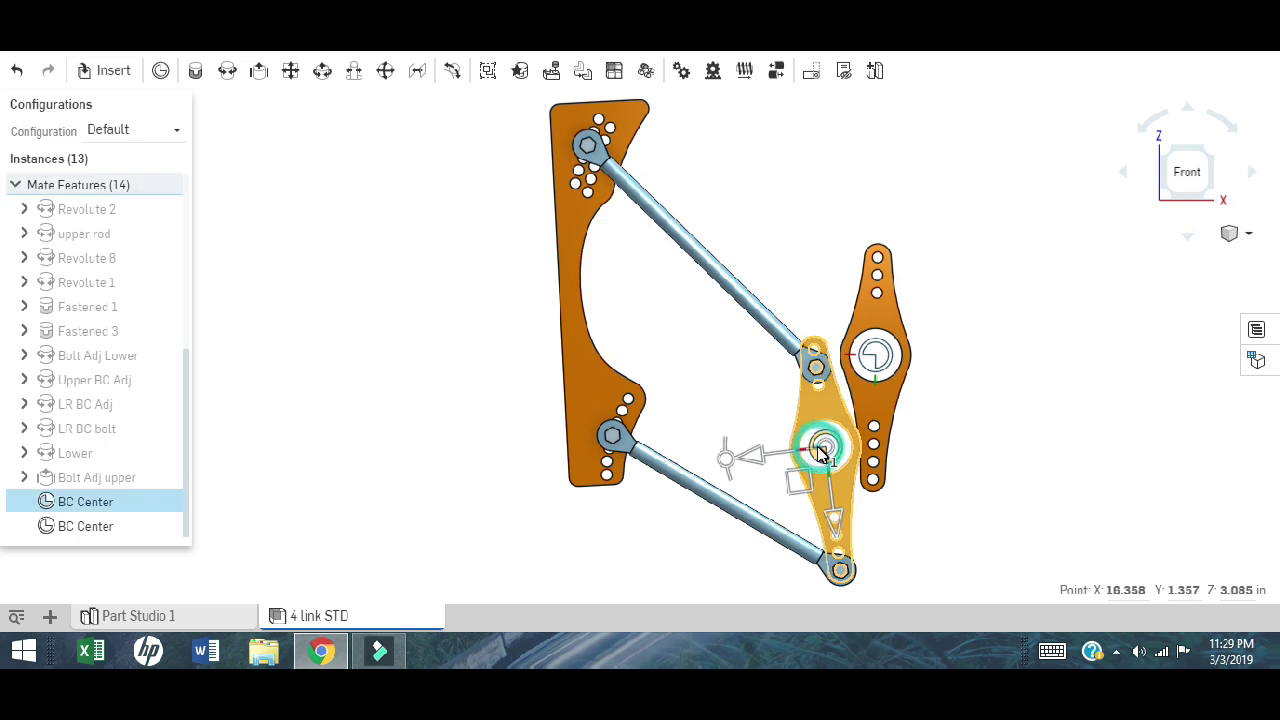
click(872, 362)
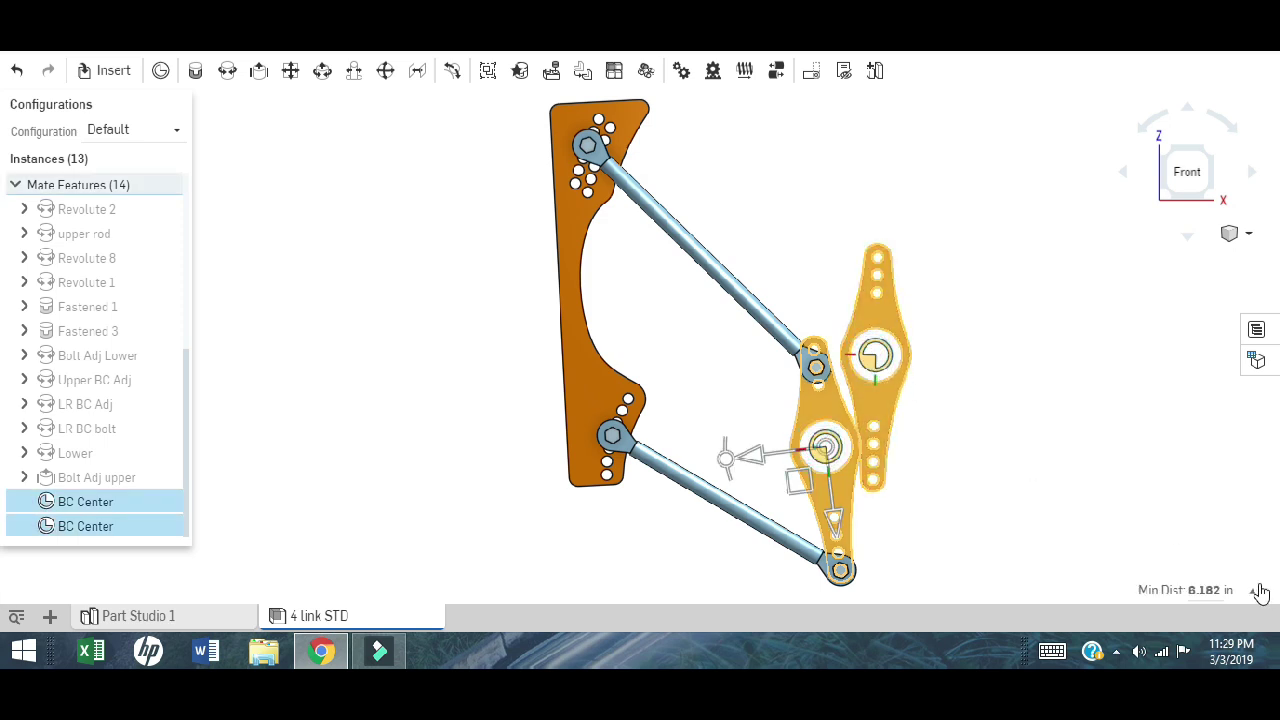
click(1254, 591)
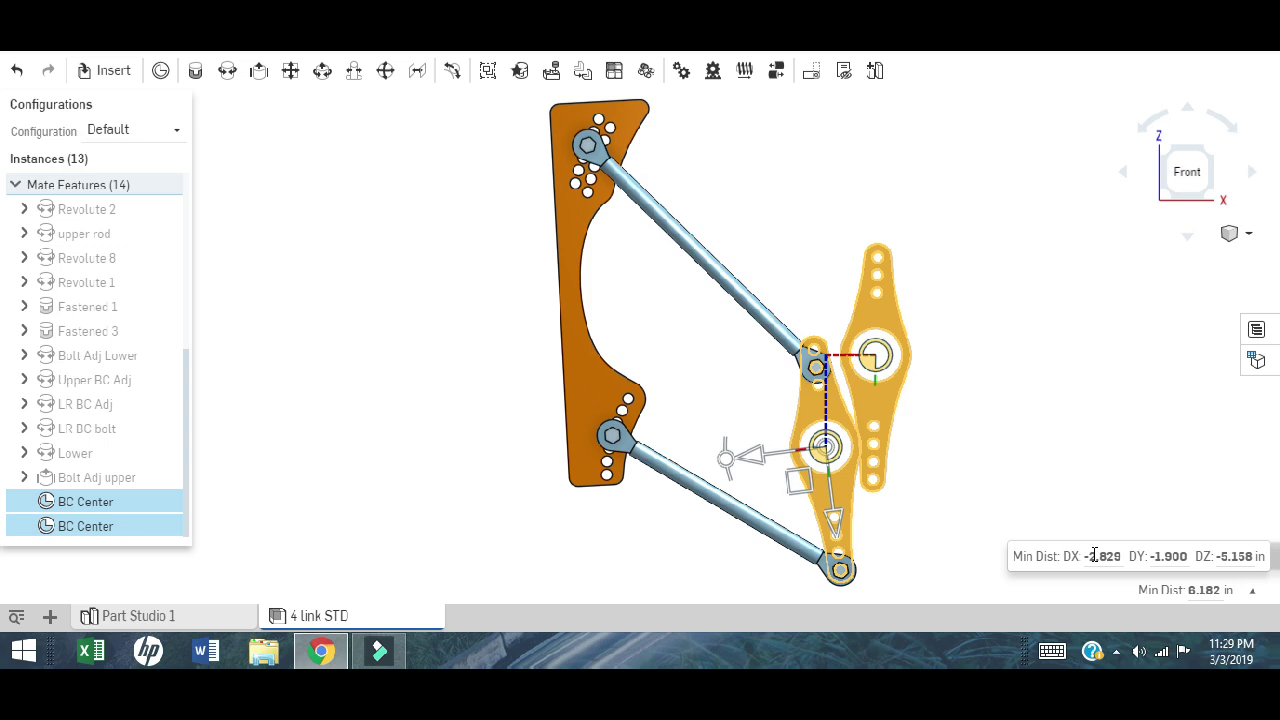
mouse_move(1094, 556)
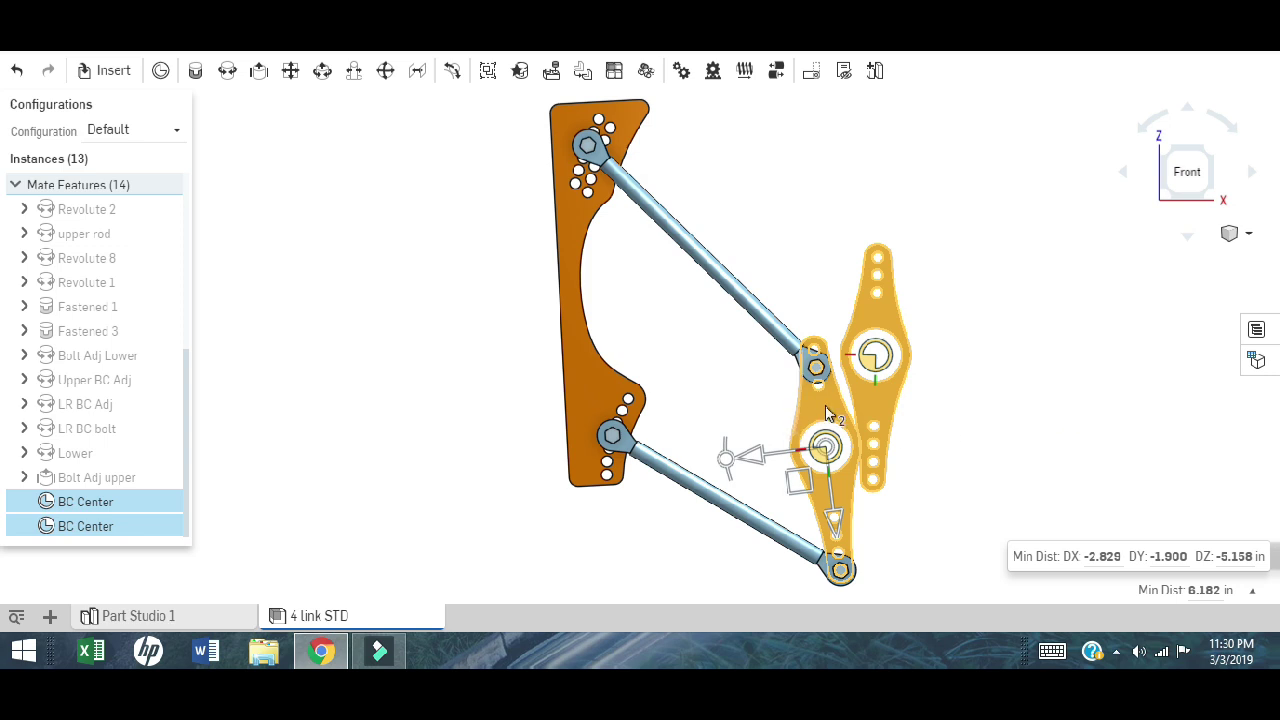
- Swing the linked birdcage up into line with the fixed birdcage and back down, and clear the selection
click(880, 352)
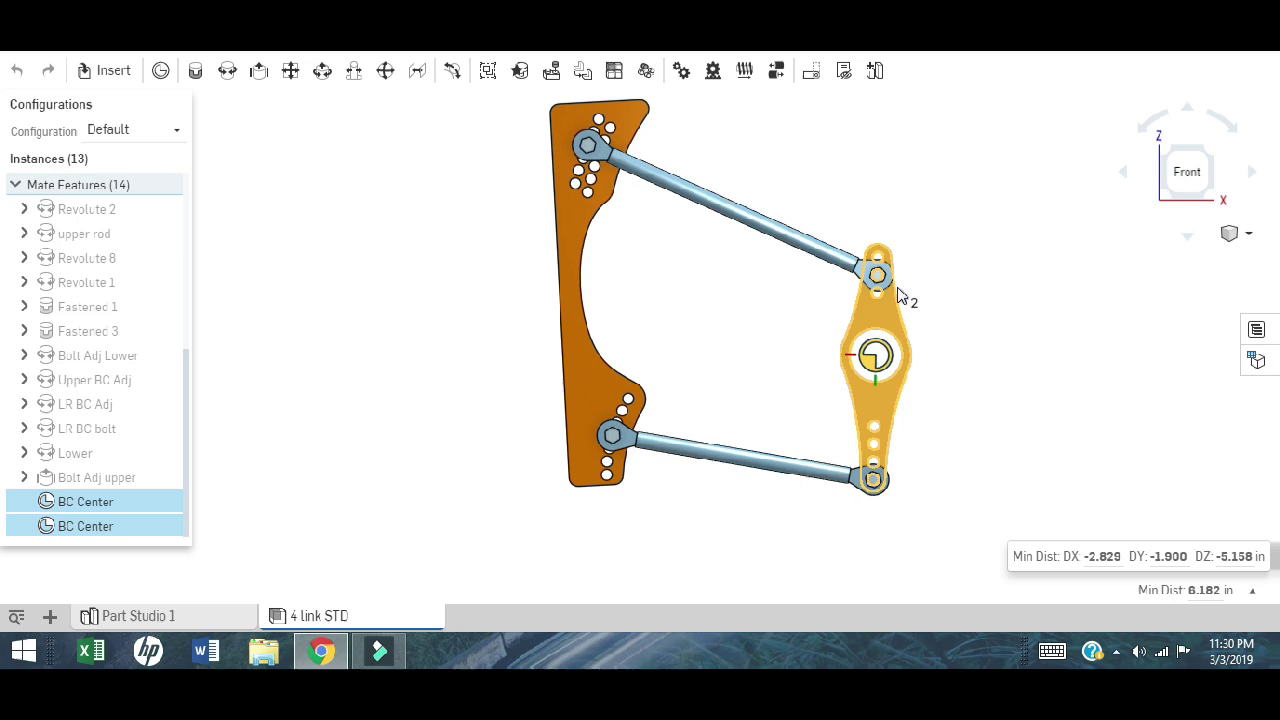
drag(880, 352, 788, 475)
click(1066, 514)
- Edit the Bolt Adj Lower mate so the lower rod's bolt sits in the second-highest hole of the chassis bracket's lower row
key(shift+2)
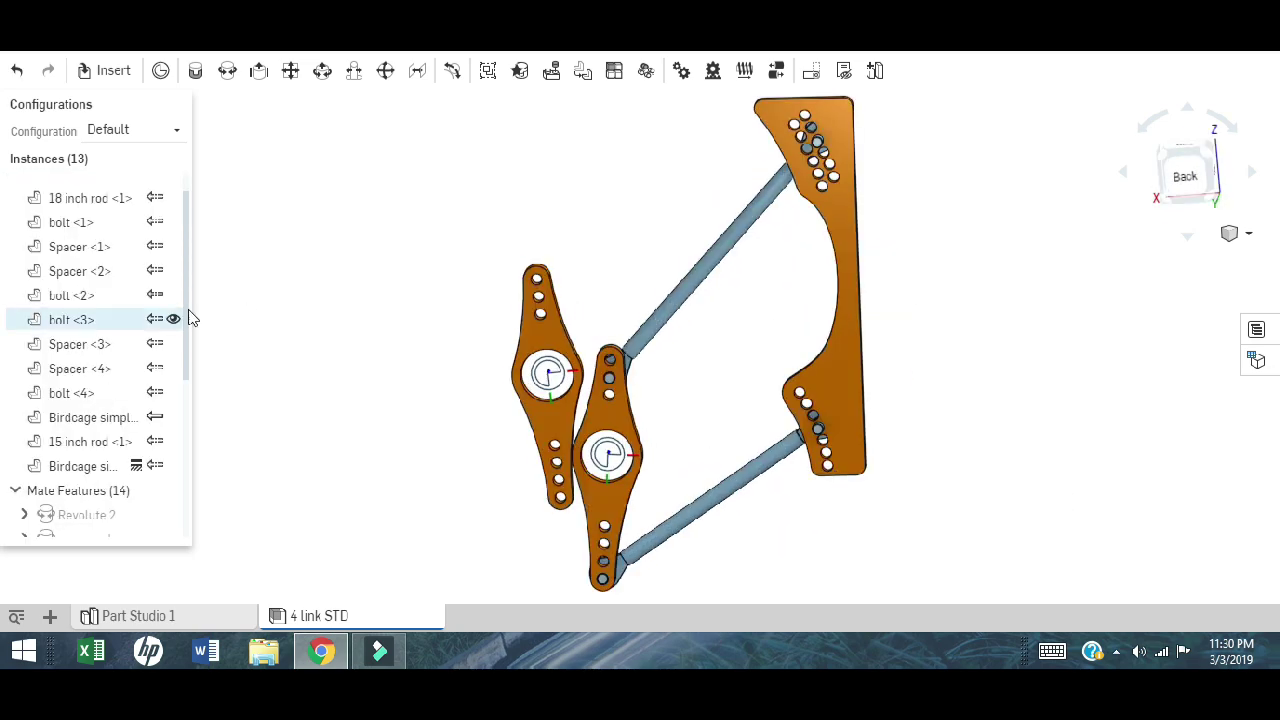
scroll(187, 320, down, 5)
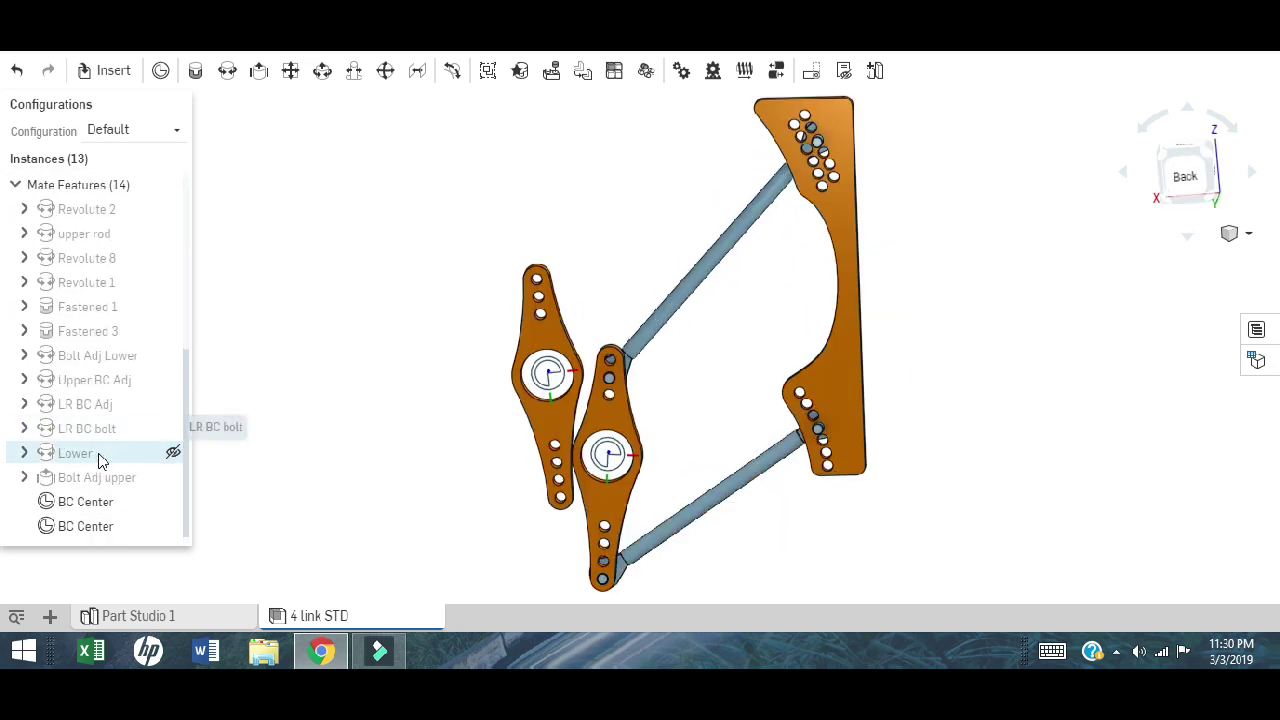
double_click(97, 355)
scroll(696, 455, down, 3)
click(680, 252)
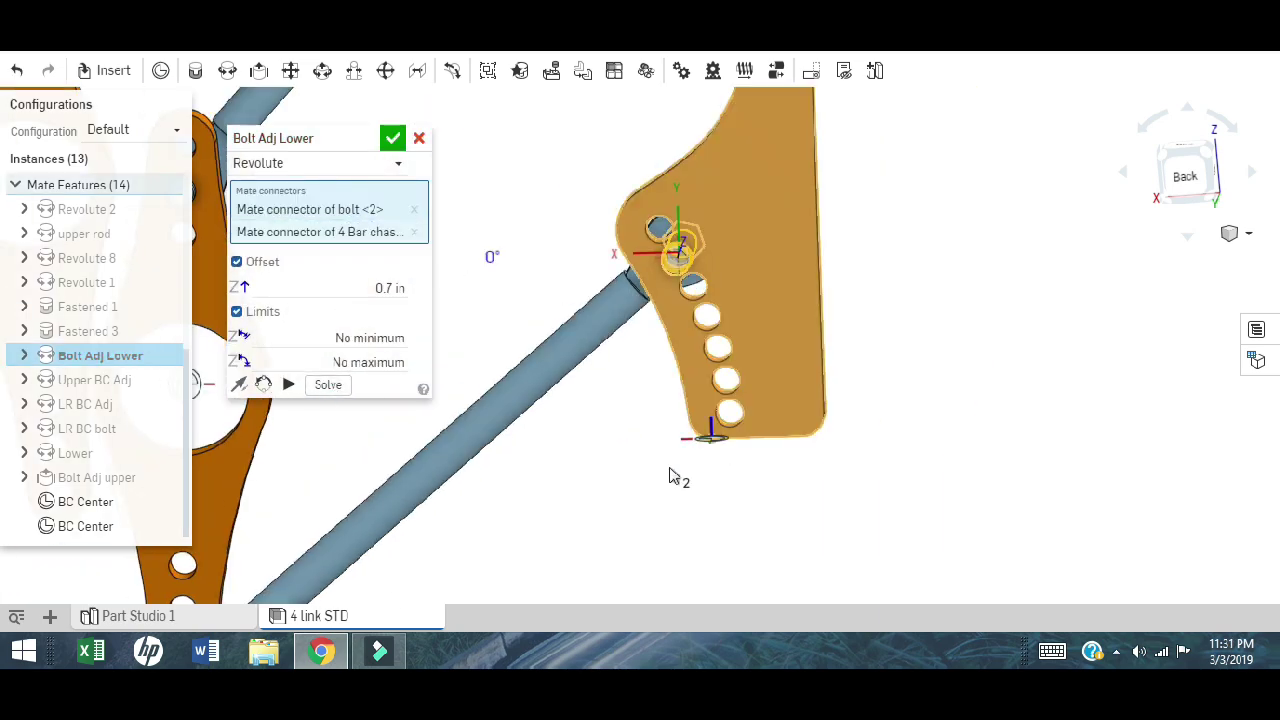
key(shift+1)
click(392, 138)
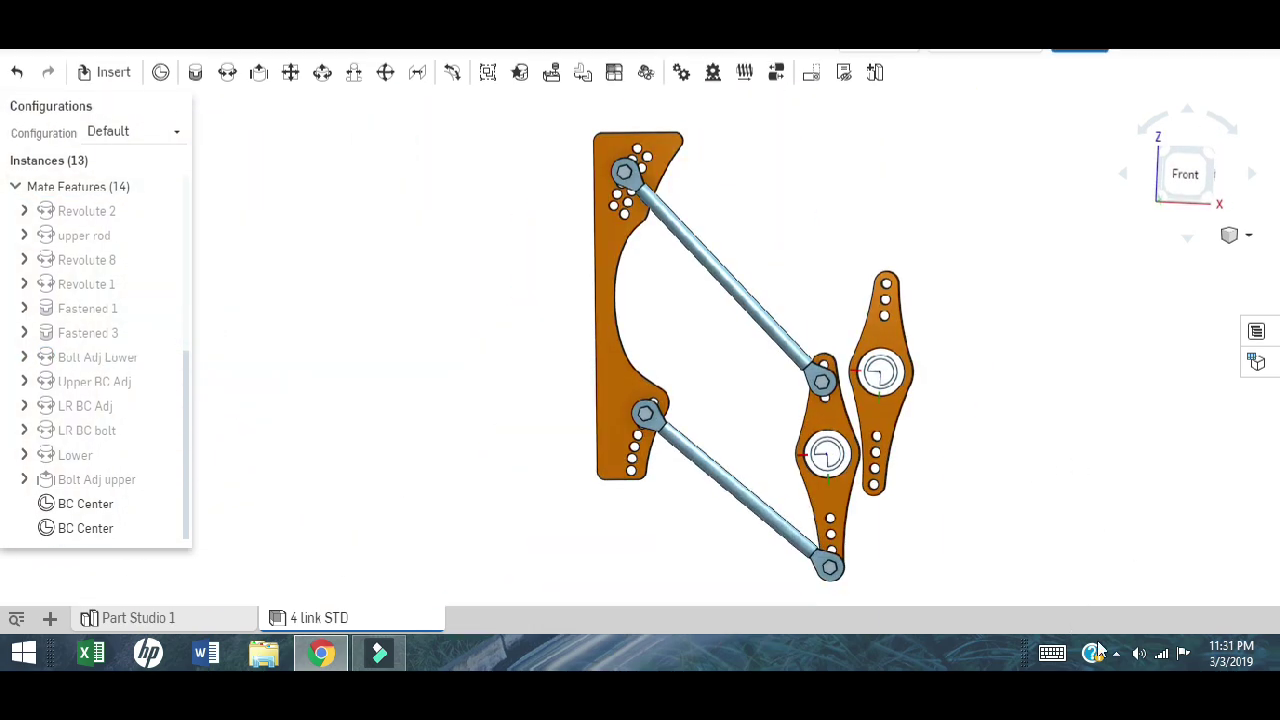
- Measure the X, Y and Z offsets between the two BC Center connectors for the raised lower rod mounting, and clear the selection
click(825, 458)
click(876, 381)
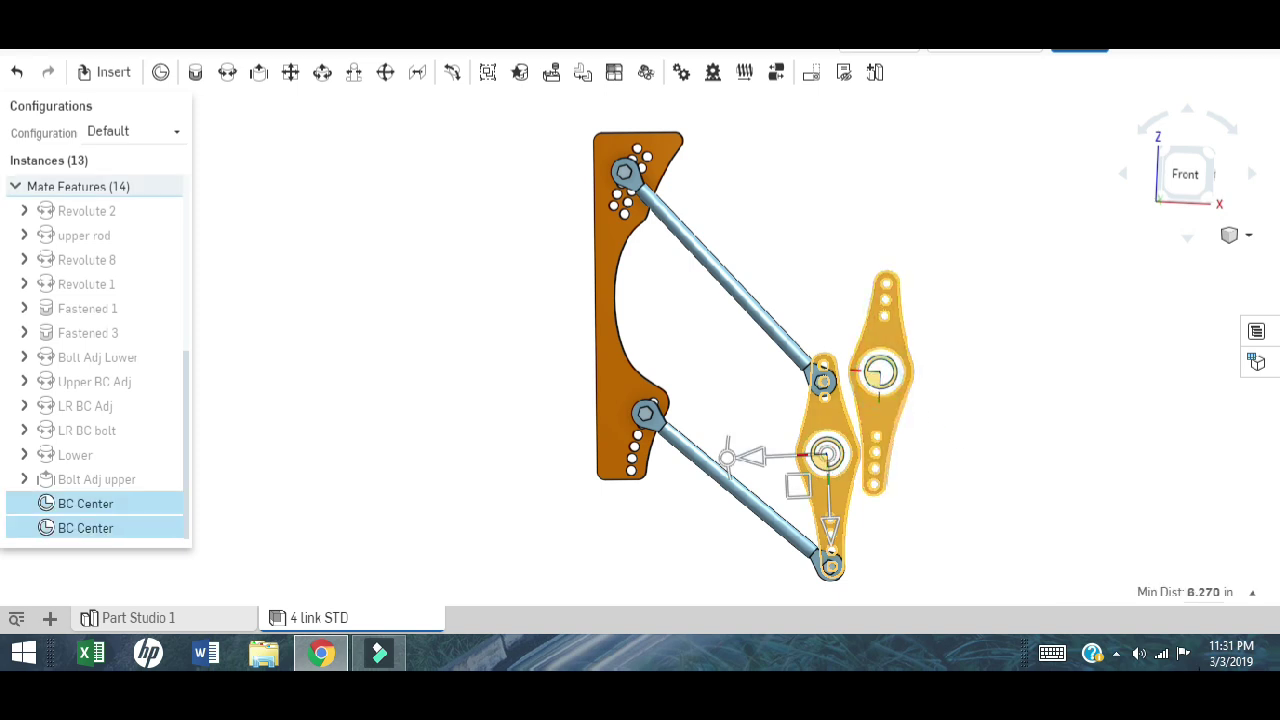
click(1254, 594)
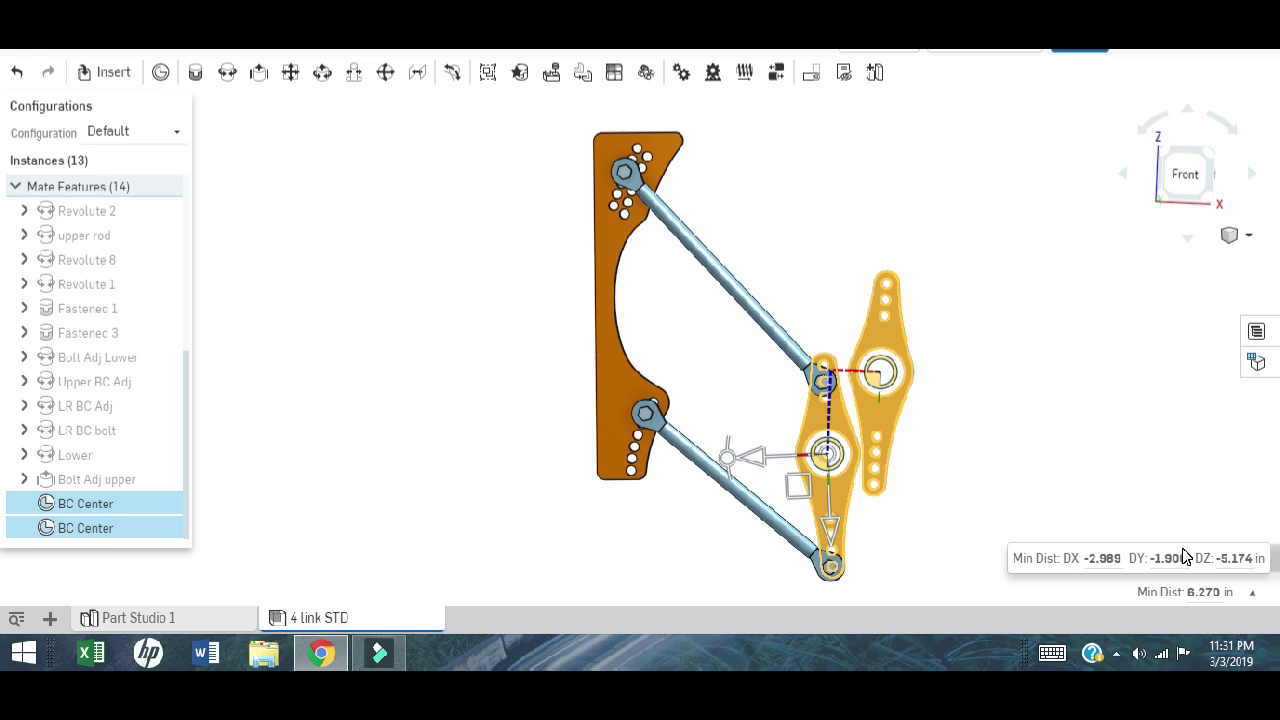
click(1007, 443)
- Swing the linked birdcage up until it lines up with the fixed birdcage, viewed from the front
click(820, 412)
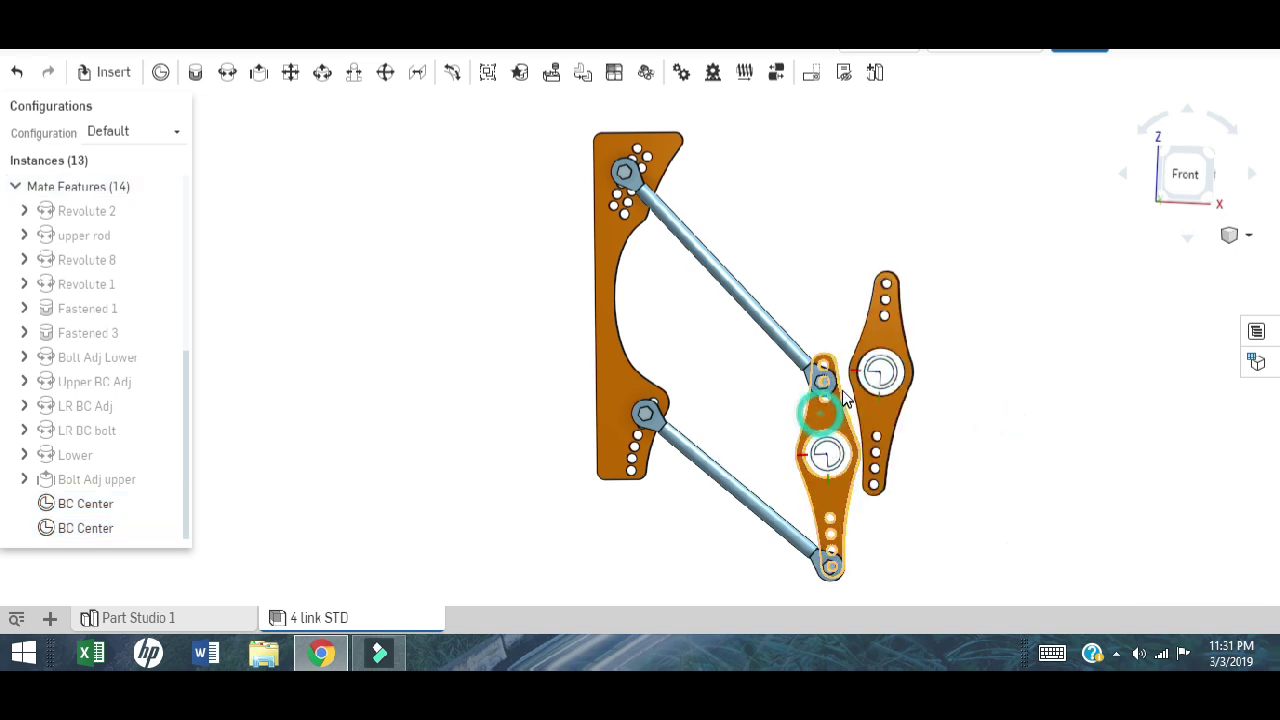
drag(880, 328, 900, 295)
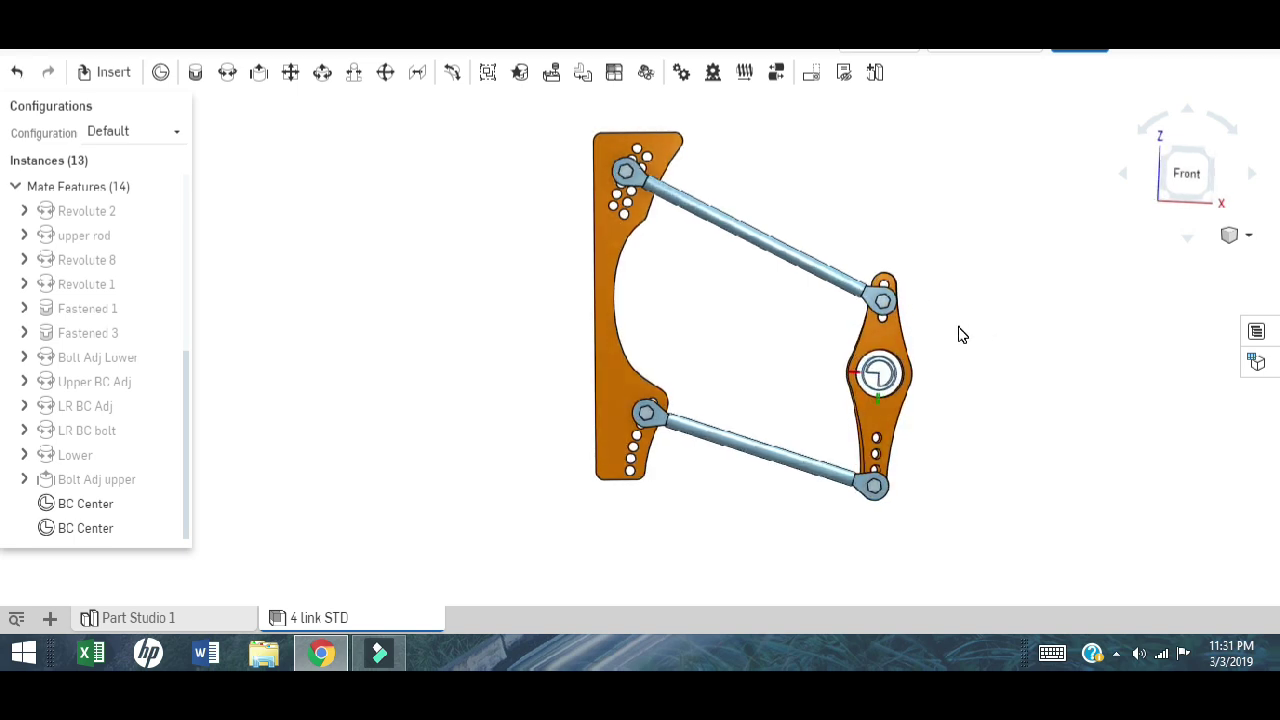
click(1186, 172)
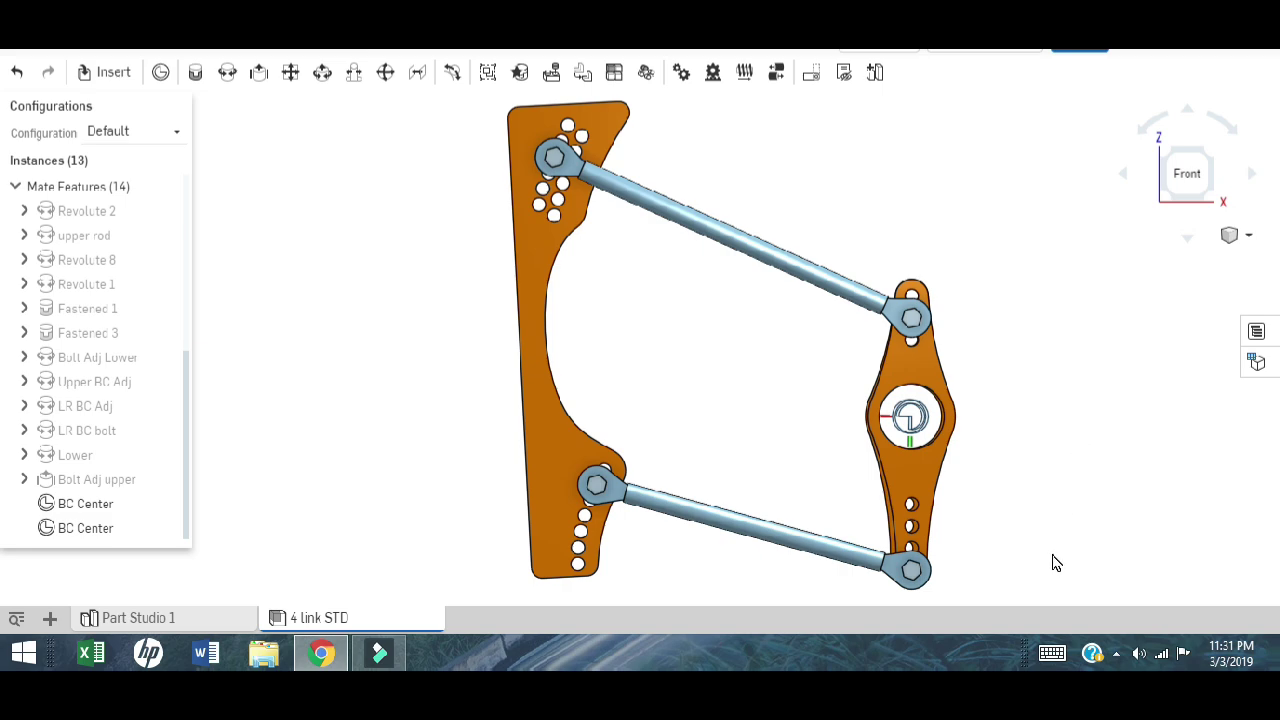
- Reassign the Bolt Adj Lower mate's chassis connector to the sixth hole from the top of the lower row and solve the mate
drag(1068, 441, 1080, 268)
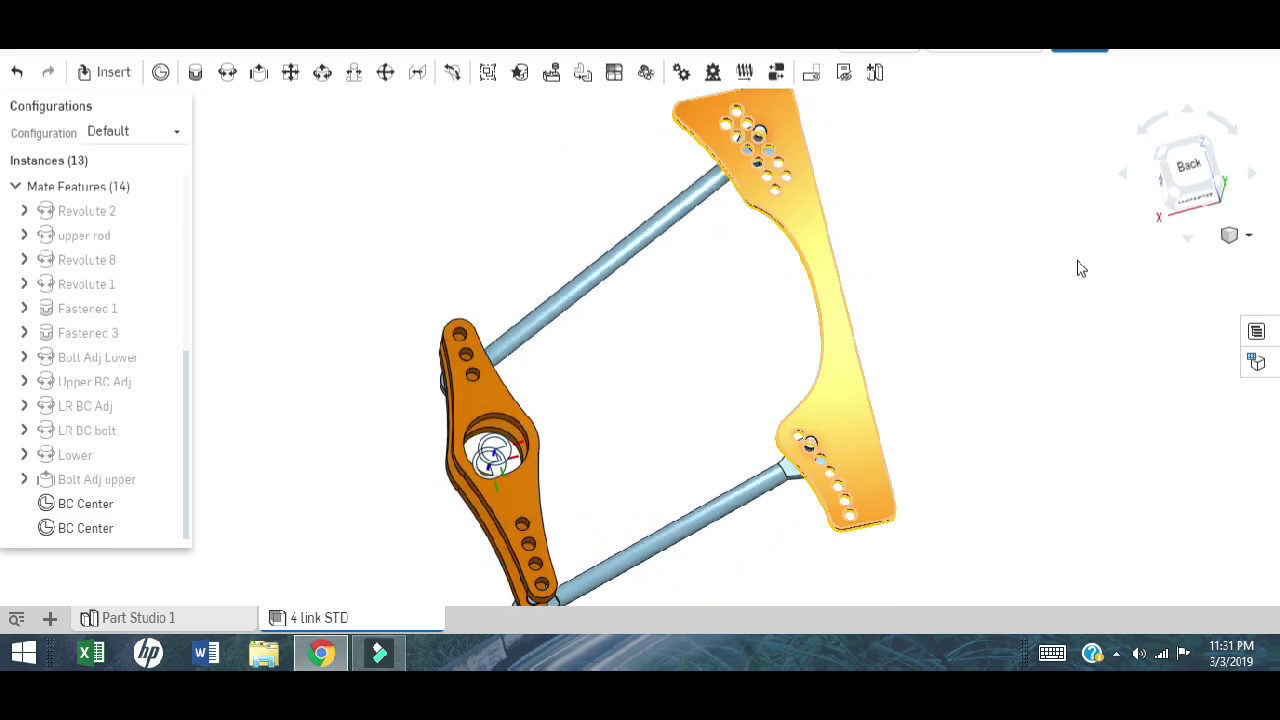
click(1203, 170)
scroll(884, 535, up, 5)
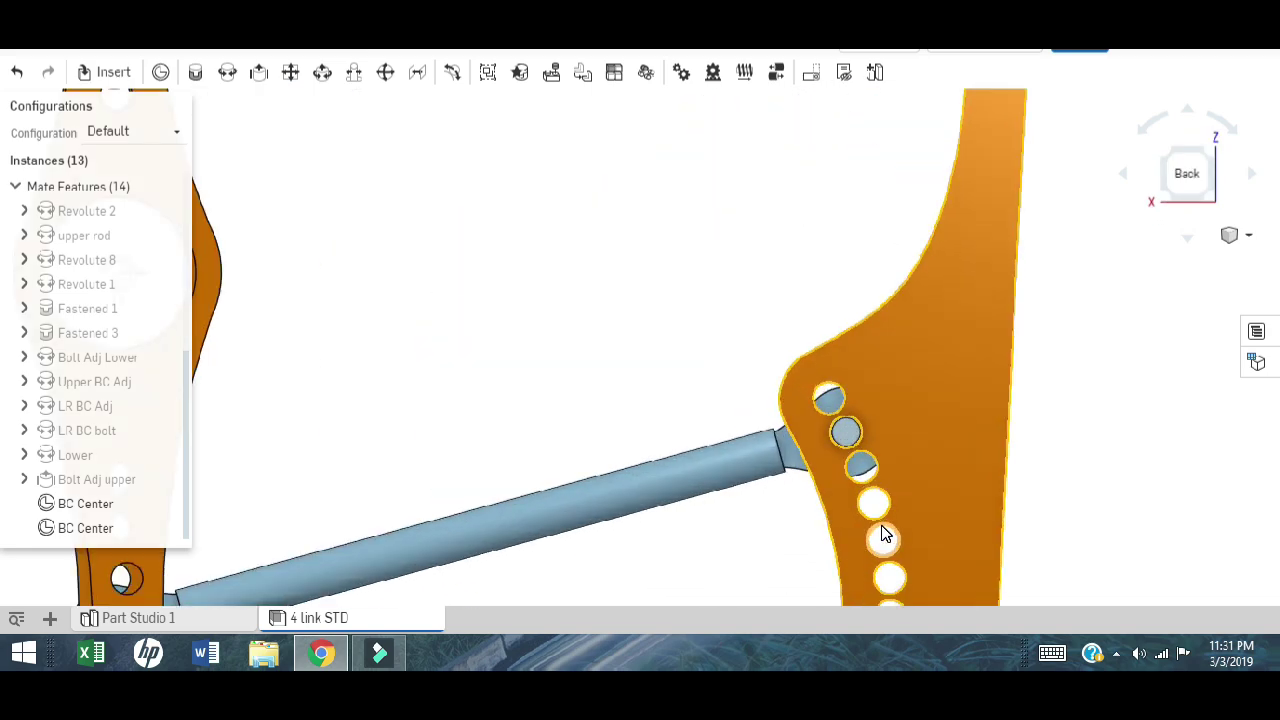
scroll(884, 535, down, 3)
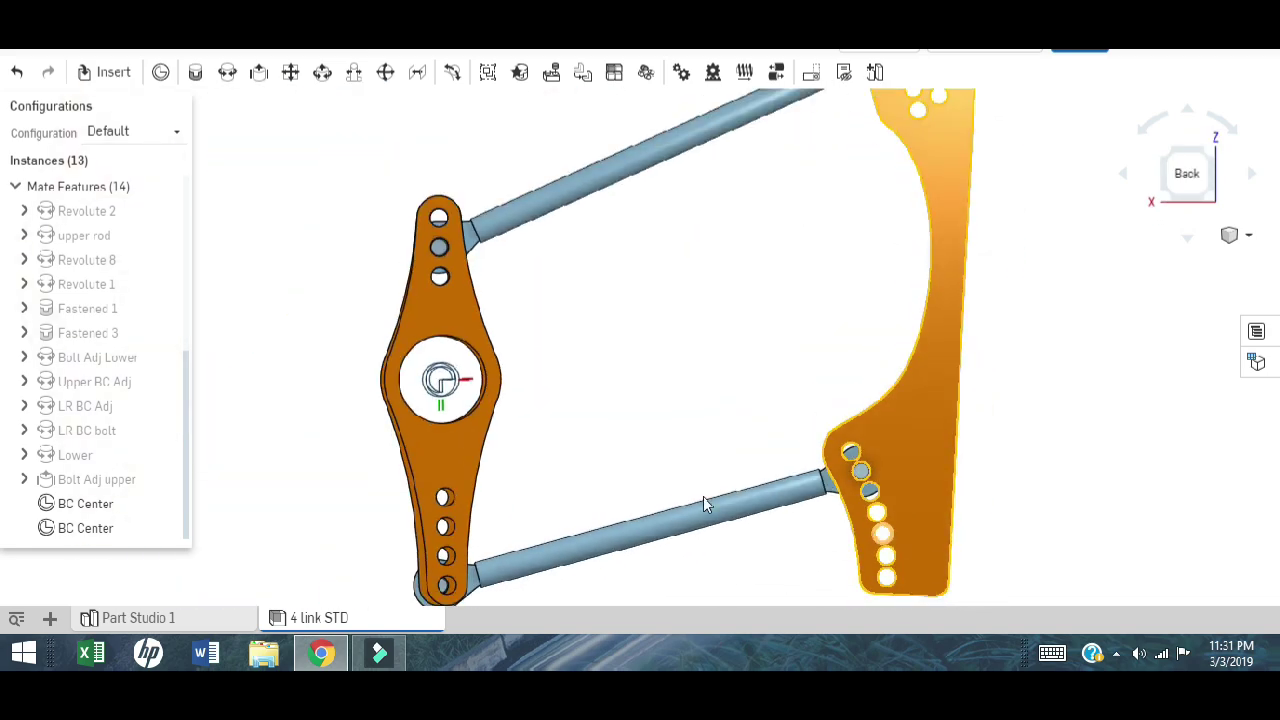
click(115, 366)
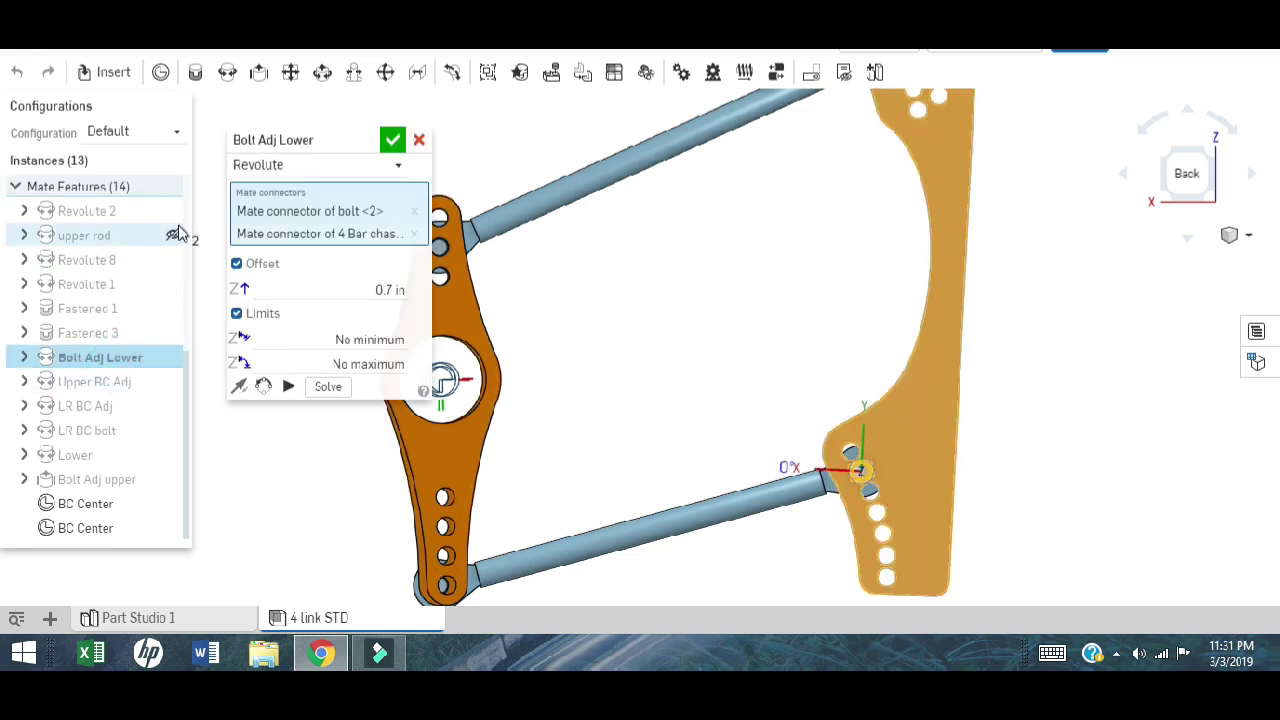
click(414, 233)
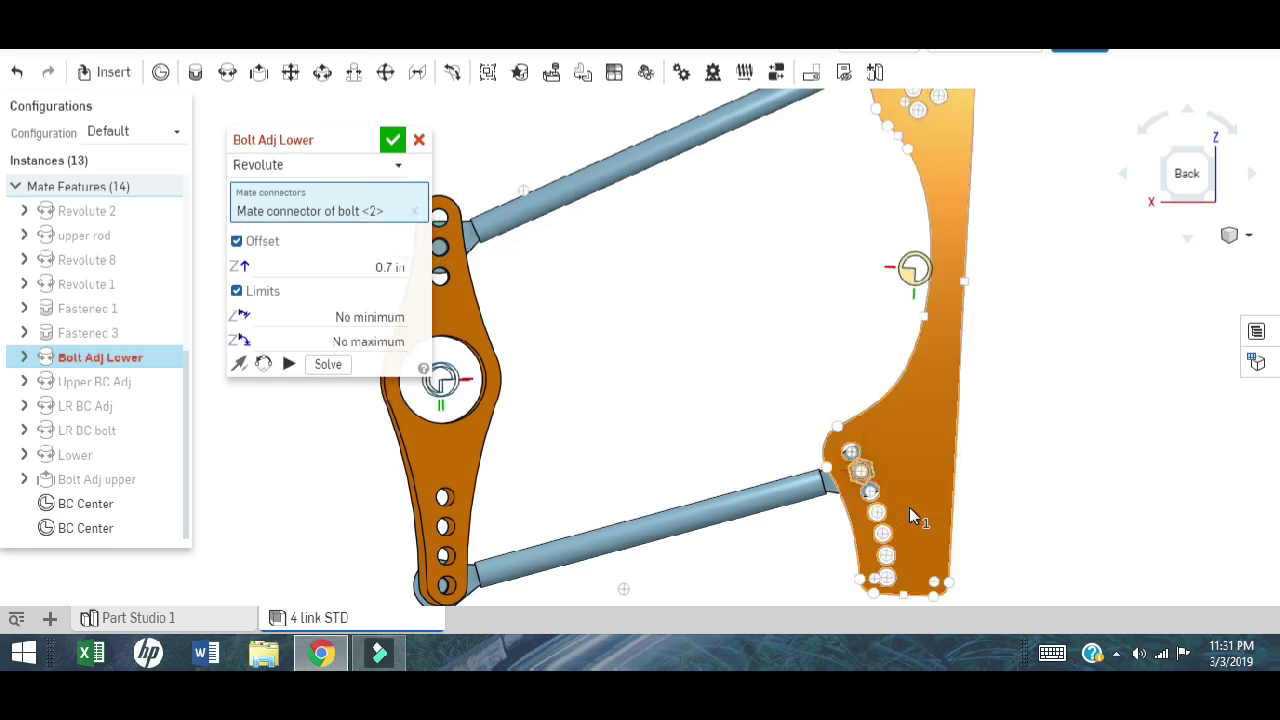
key(Right)
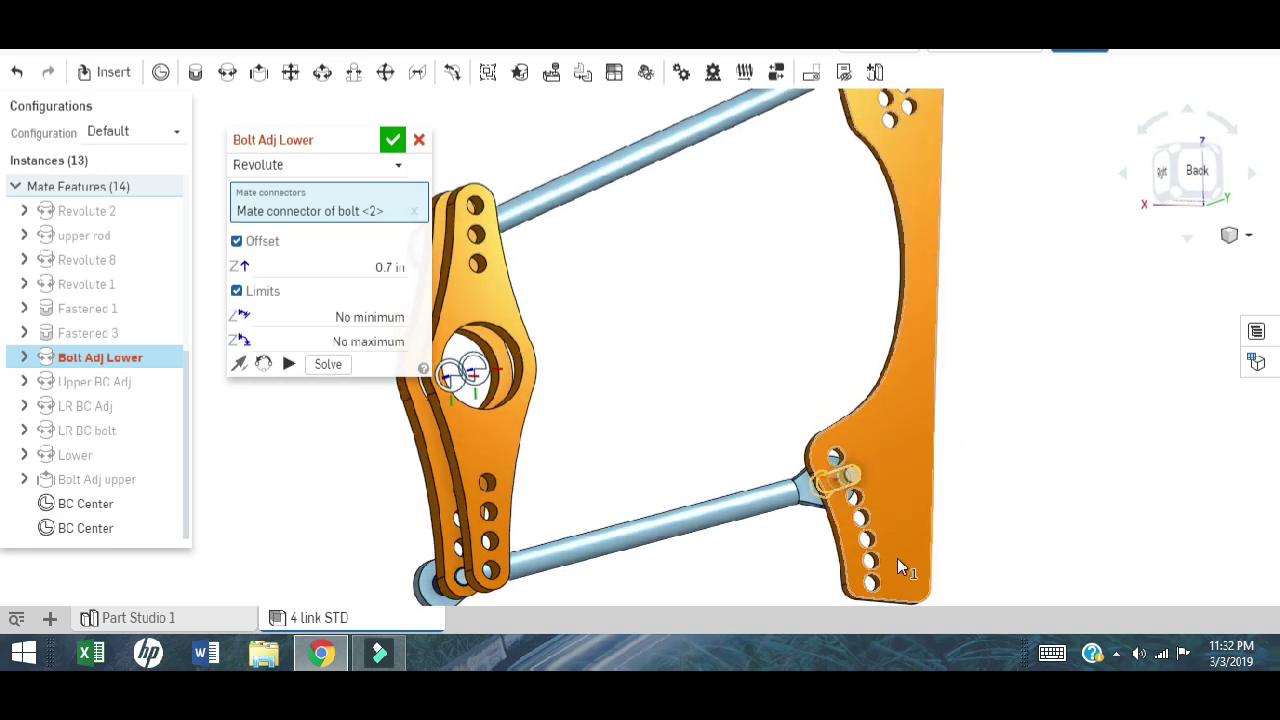
scroll(897, 558, up, 3)
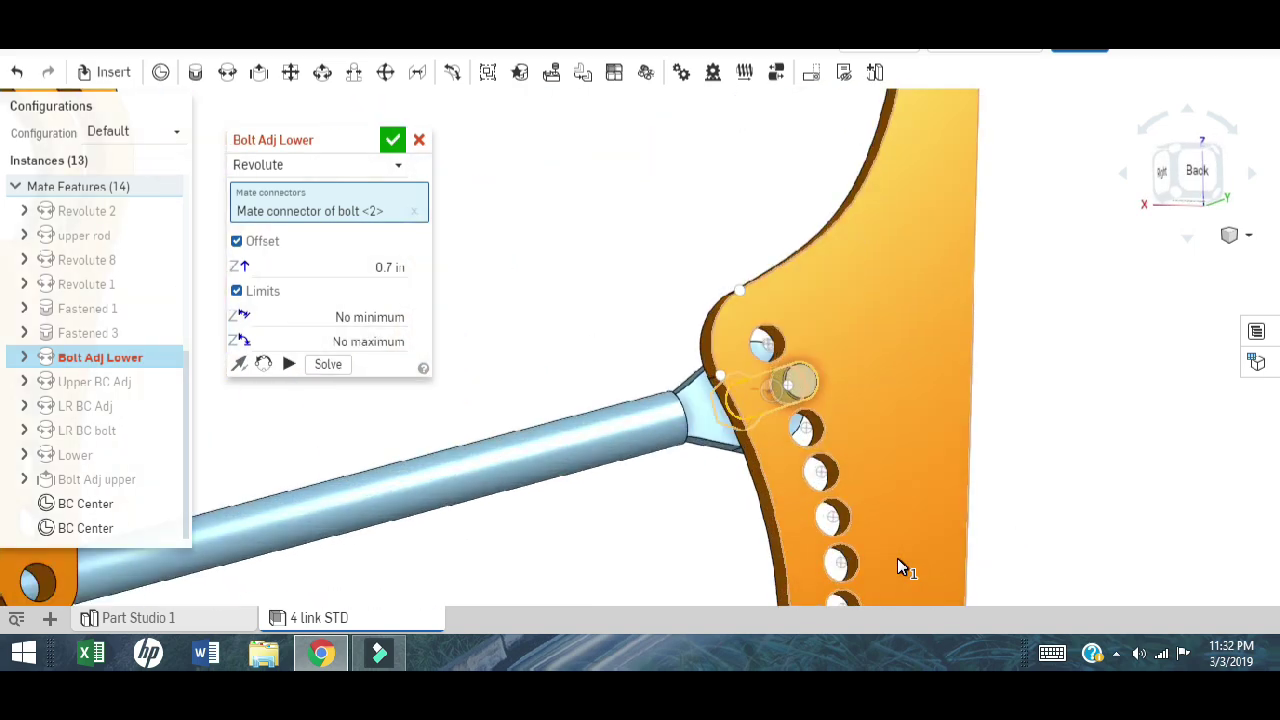
click(846, 562)
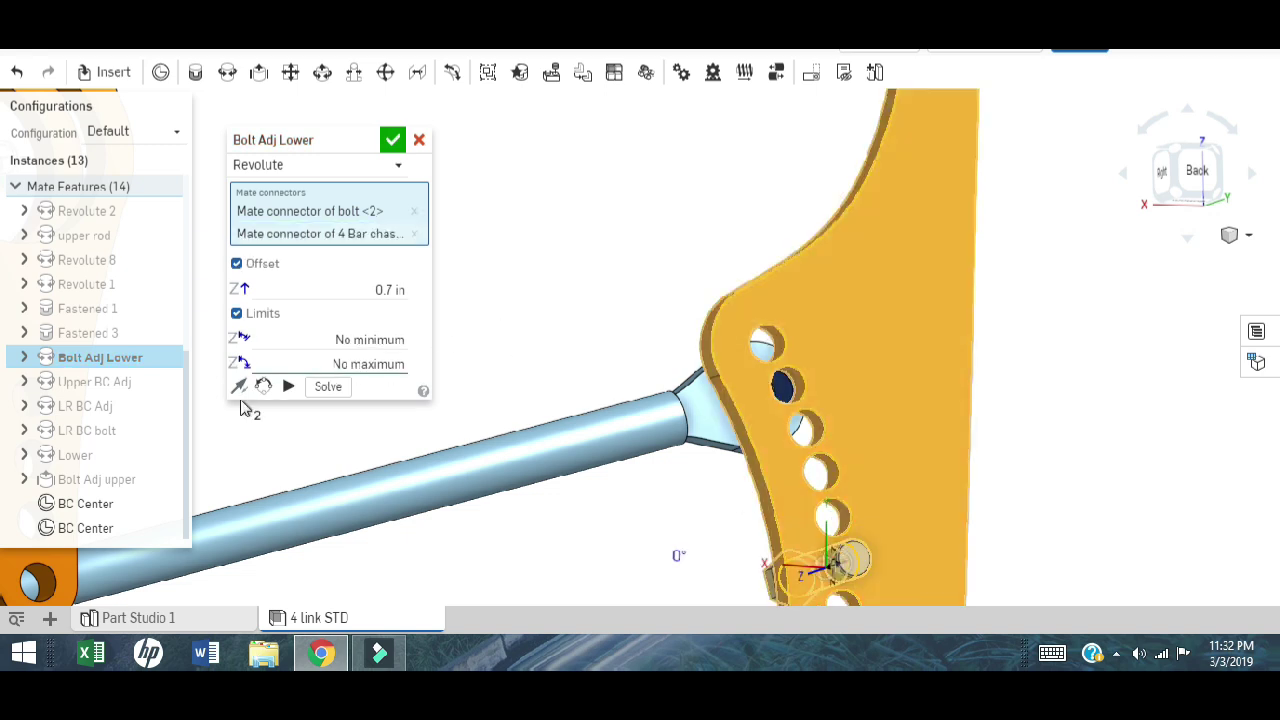
click(325, 396)
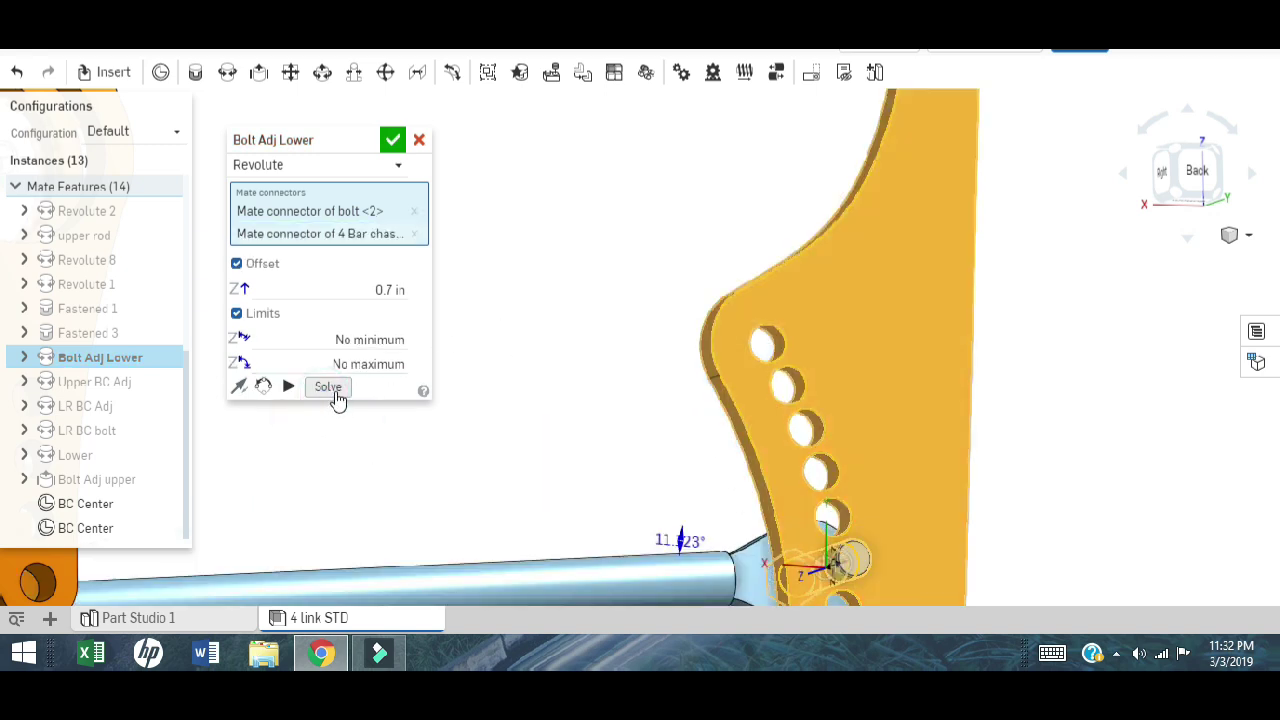
click(393, 141)
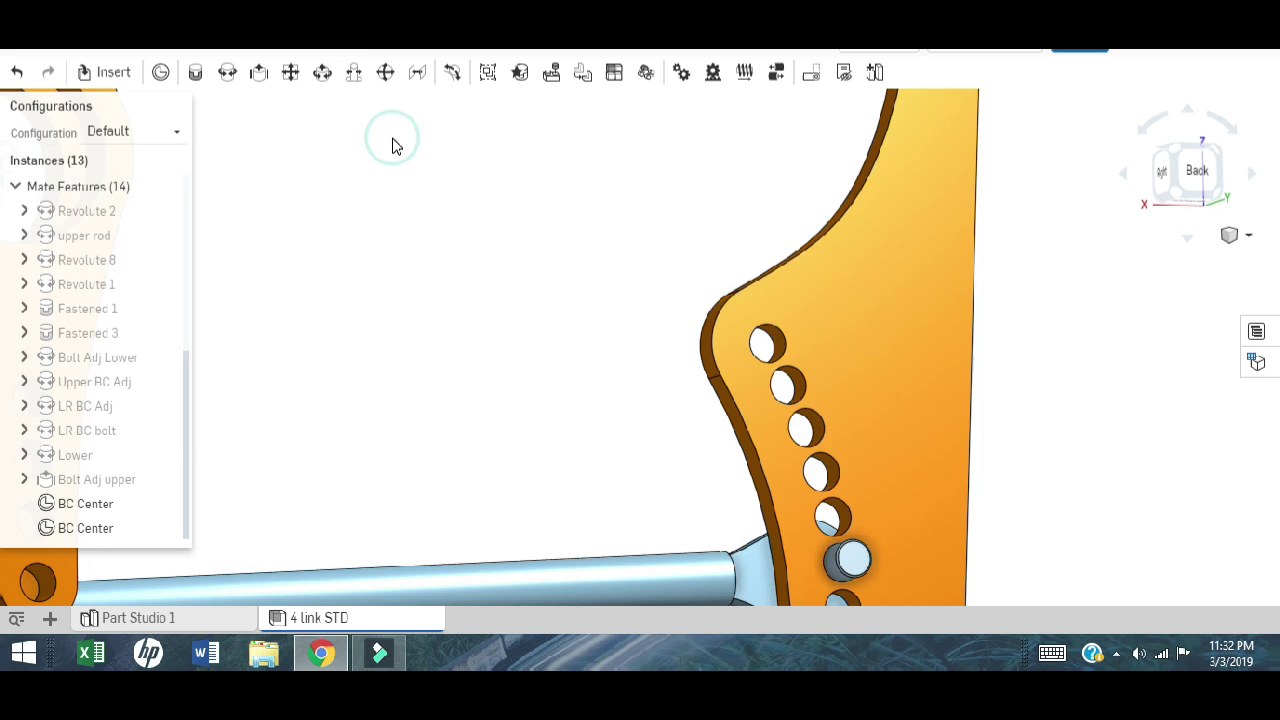
- In the front view, swing the linked birdcage down and away from the fixed birdcage
drag(558, 260, 752, 301)
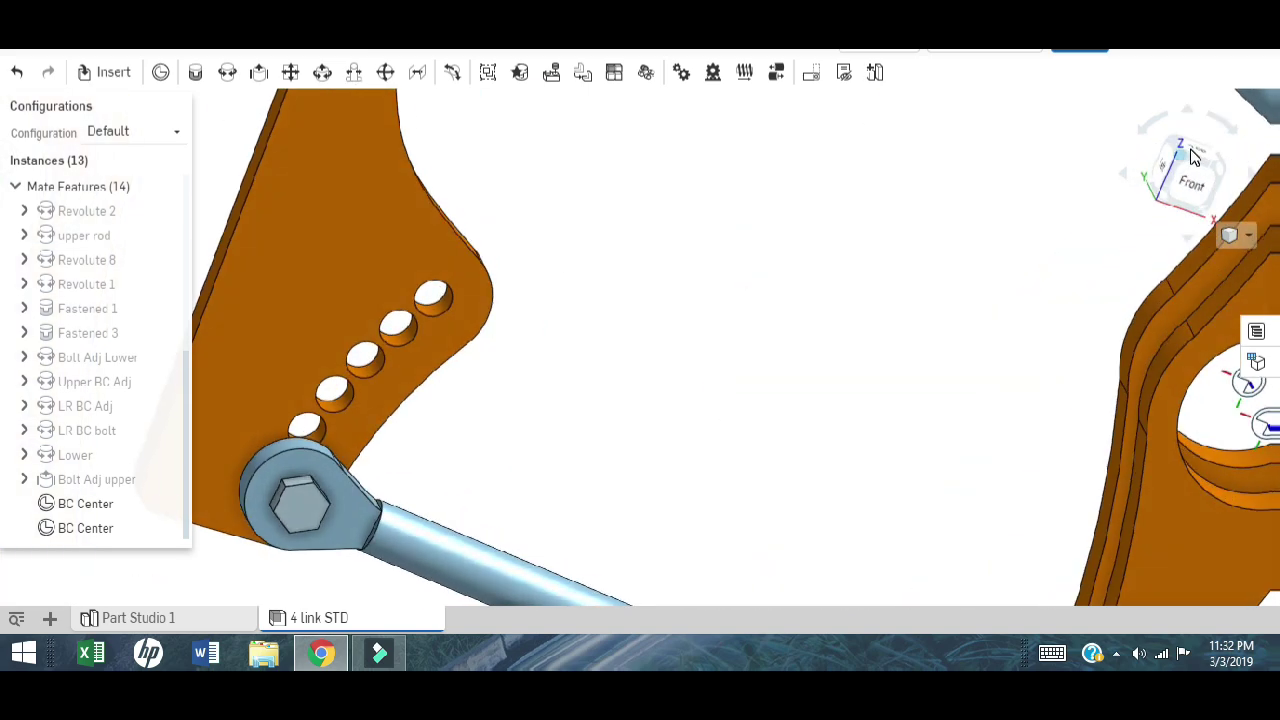
click(1190, 182)
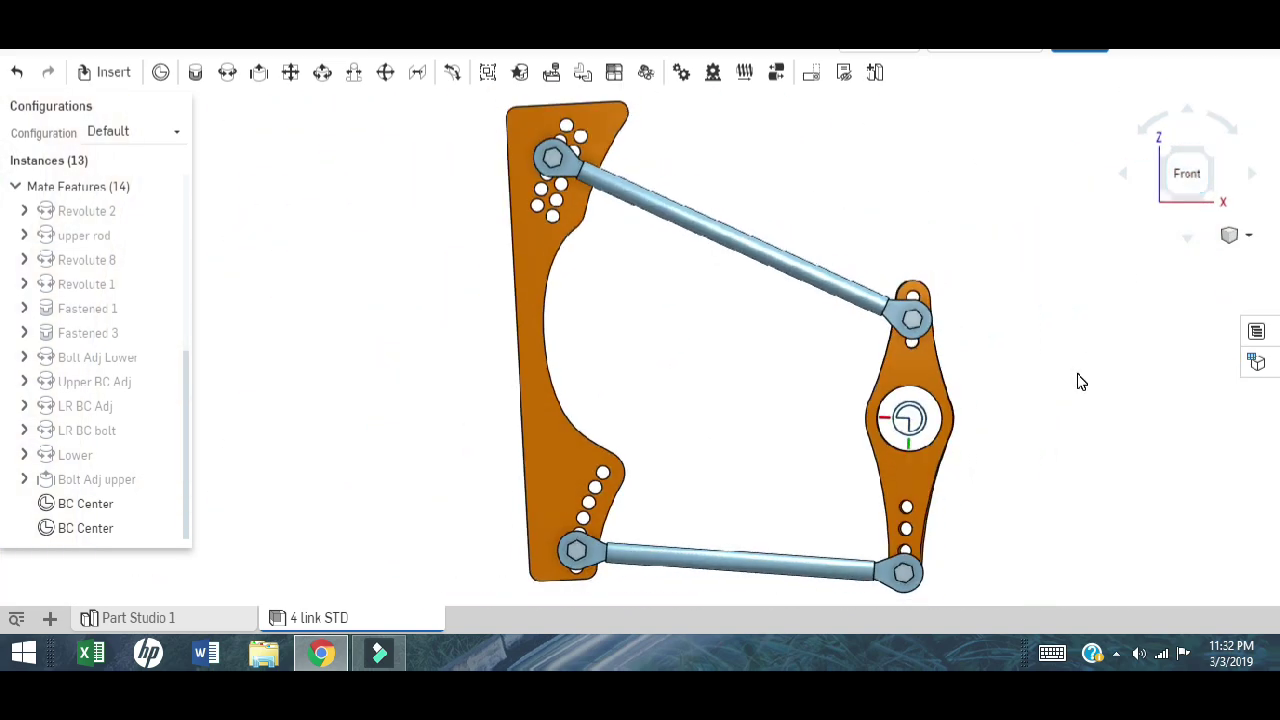
scroll(1080, 381, down, 2)
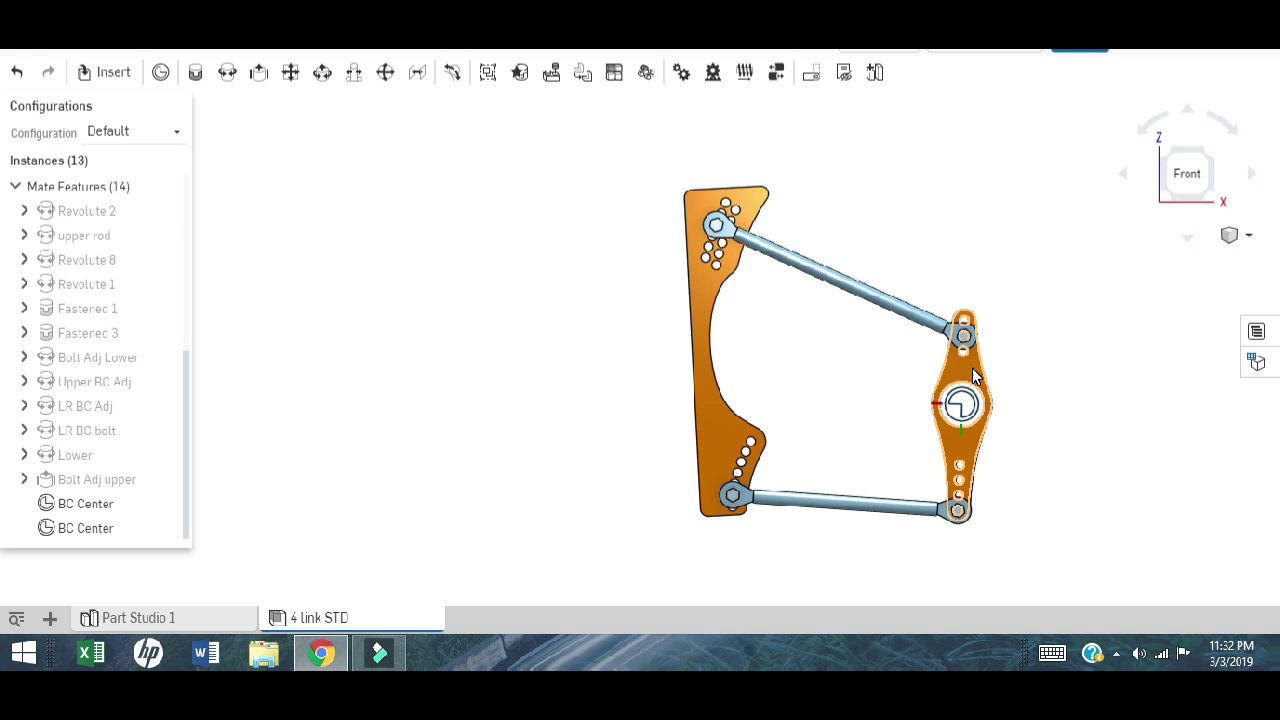
drag(976, 370, 866, 469)
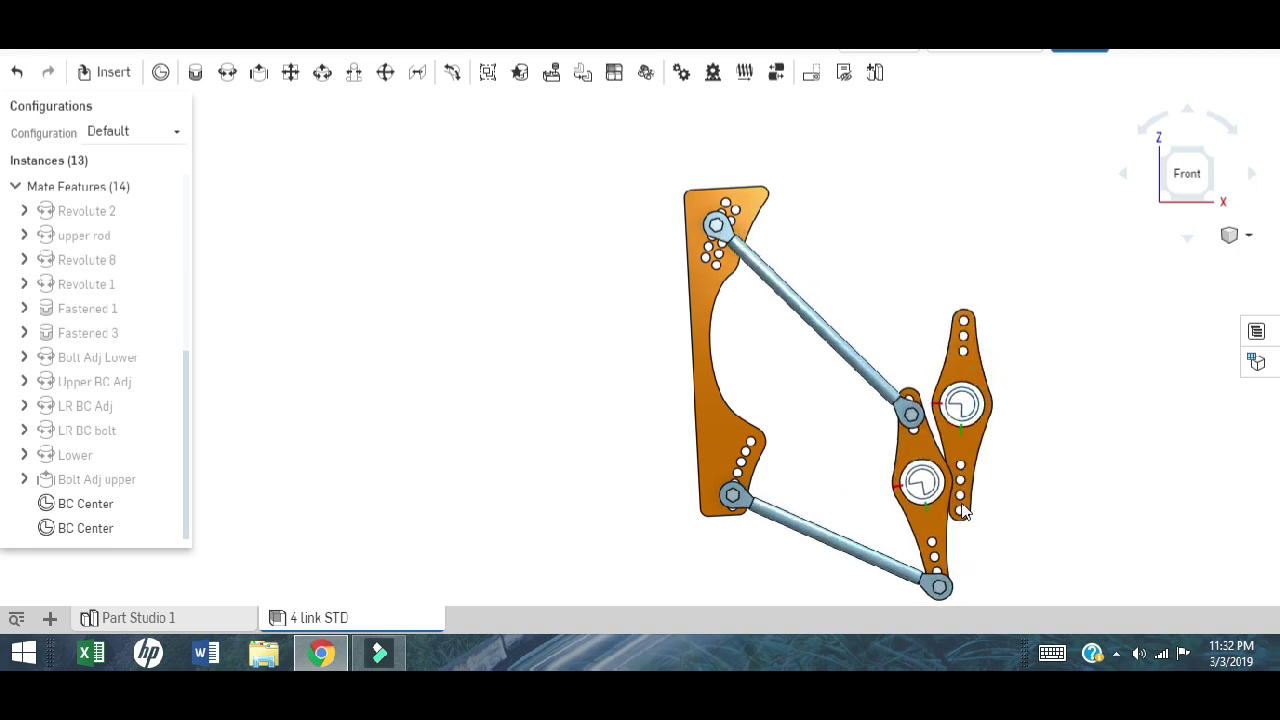
- Measure the X, Y and Z offsets between the two BC Center connectors with the lower rod in the sixth chassis hole
click(915, 488)
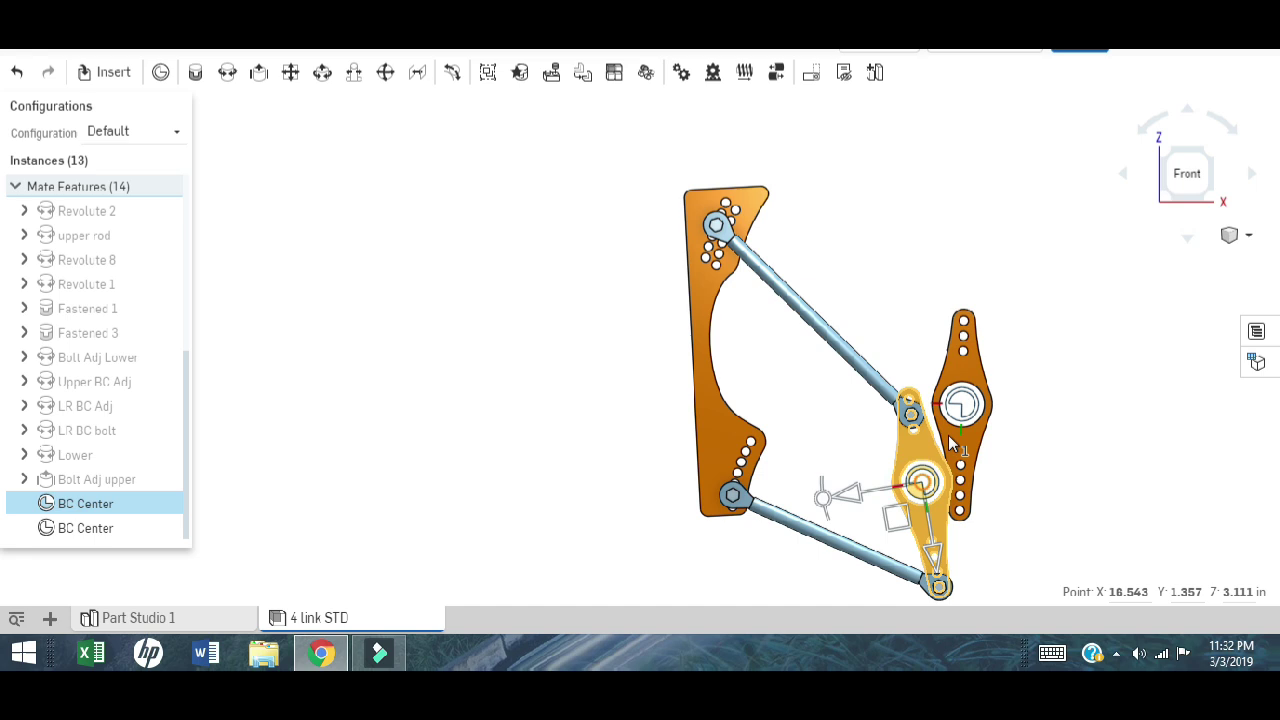
click(956, 413)
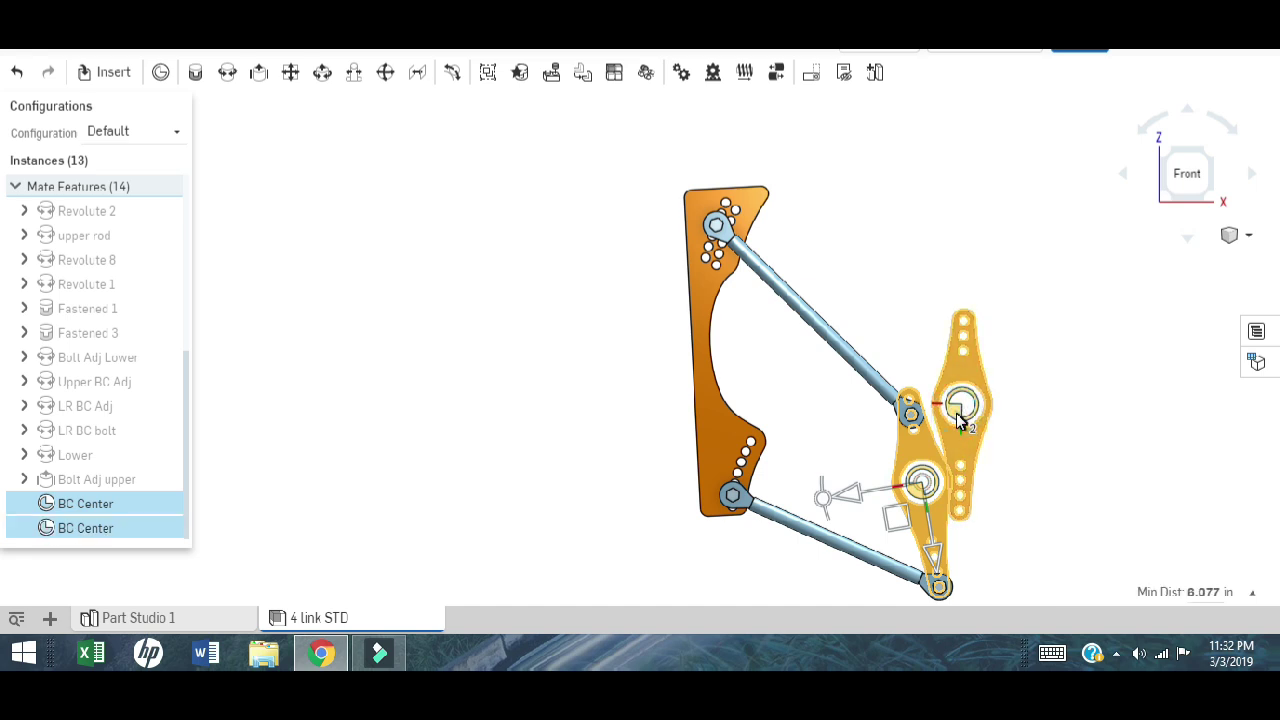
click(1253, 603)
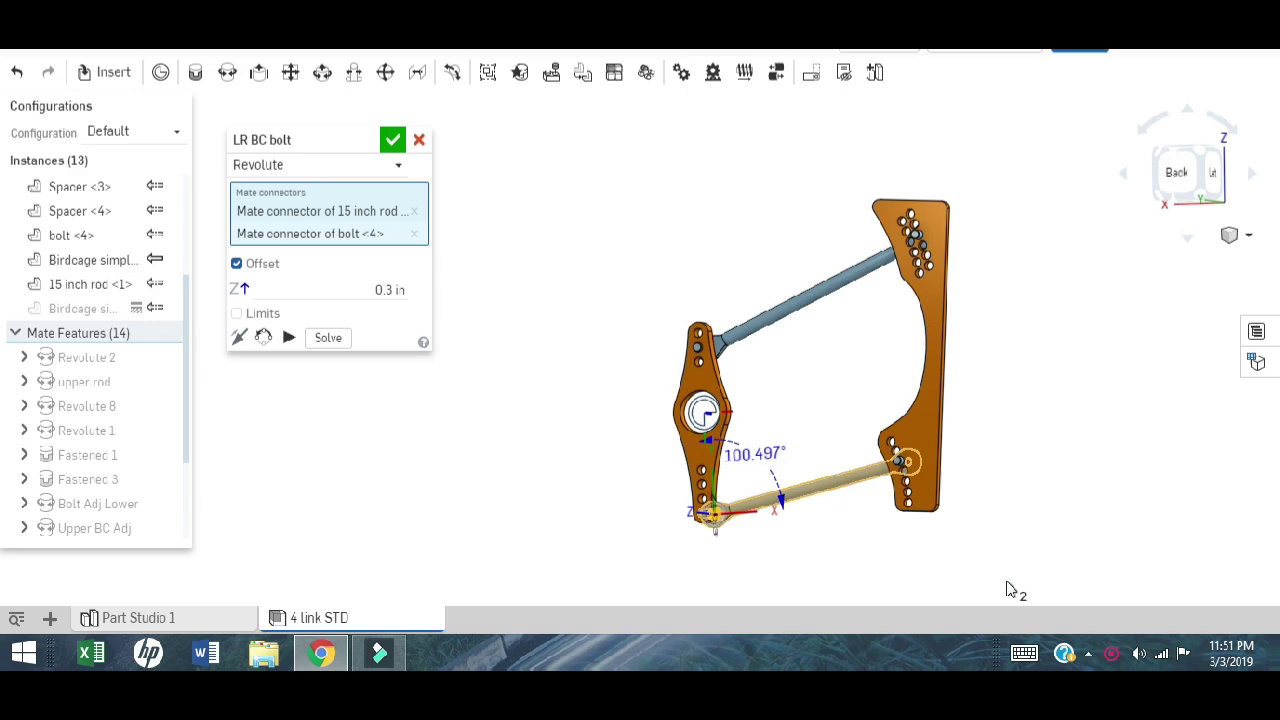
- Reassign the LR BC Adj mate's birdcage connector to the second hole from the top of the lower row
scroll(566, 586, up, 5)
key(Return)
scroll(150, 430, down, 1)
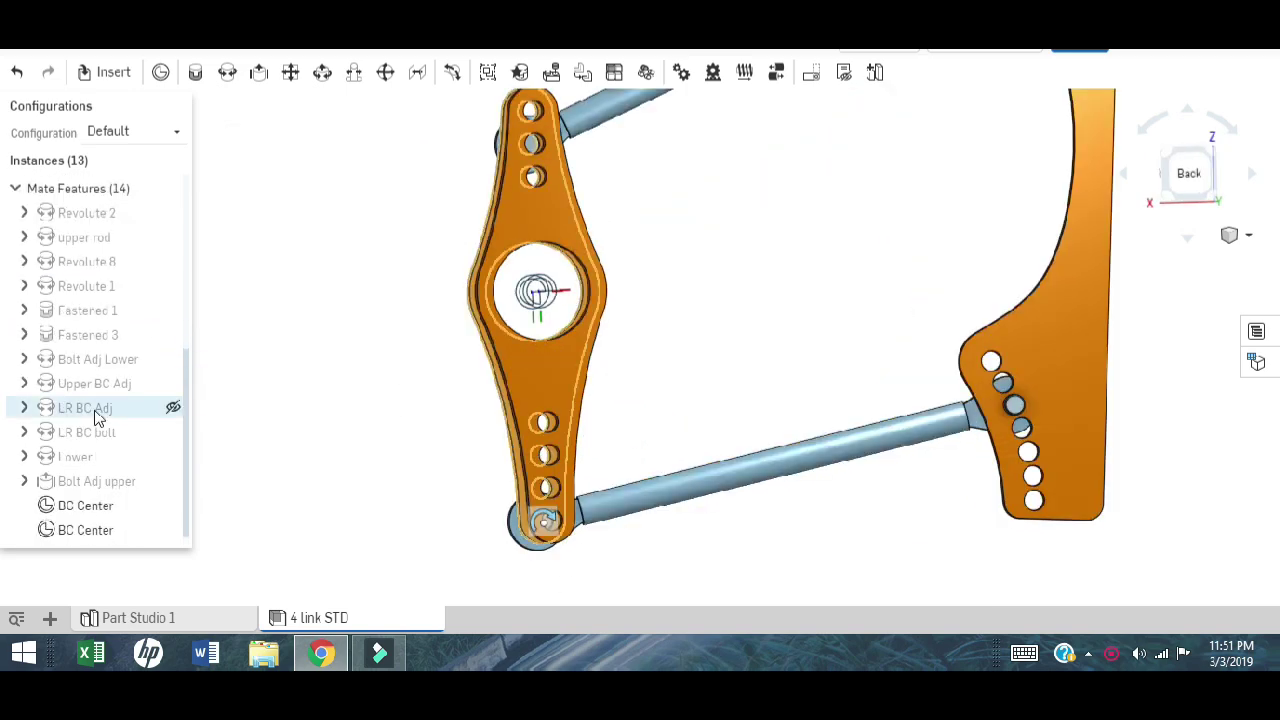
double_click(86, 408)
key(f)
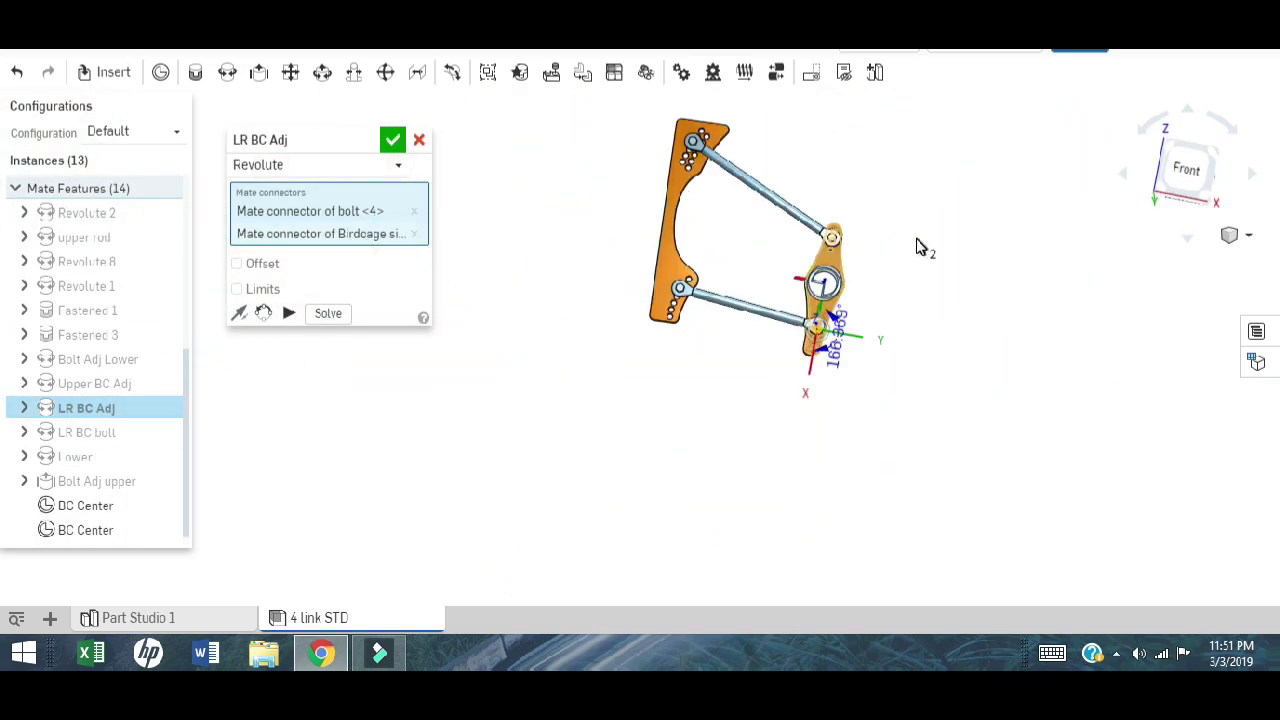
key(Return)
- Reassign the Bolt Adj upper mate's chassis connector to the topmost upper hole and adjust the upper rod mate's minimum angle limit
click(95, 480)
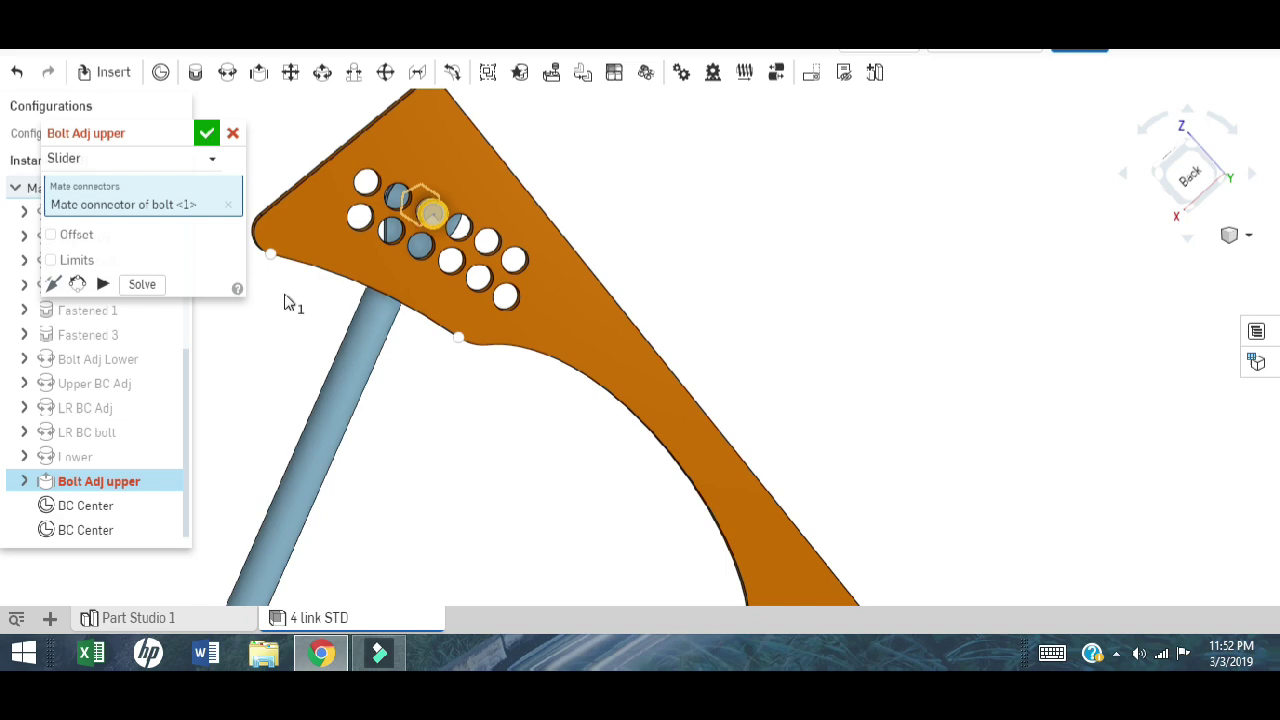
click(207, 133)
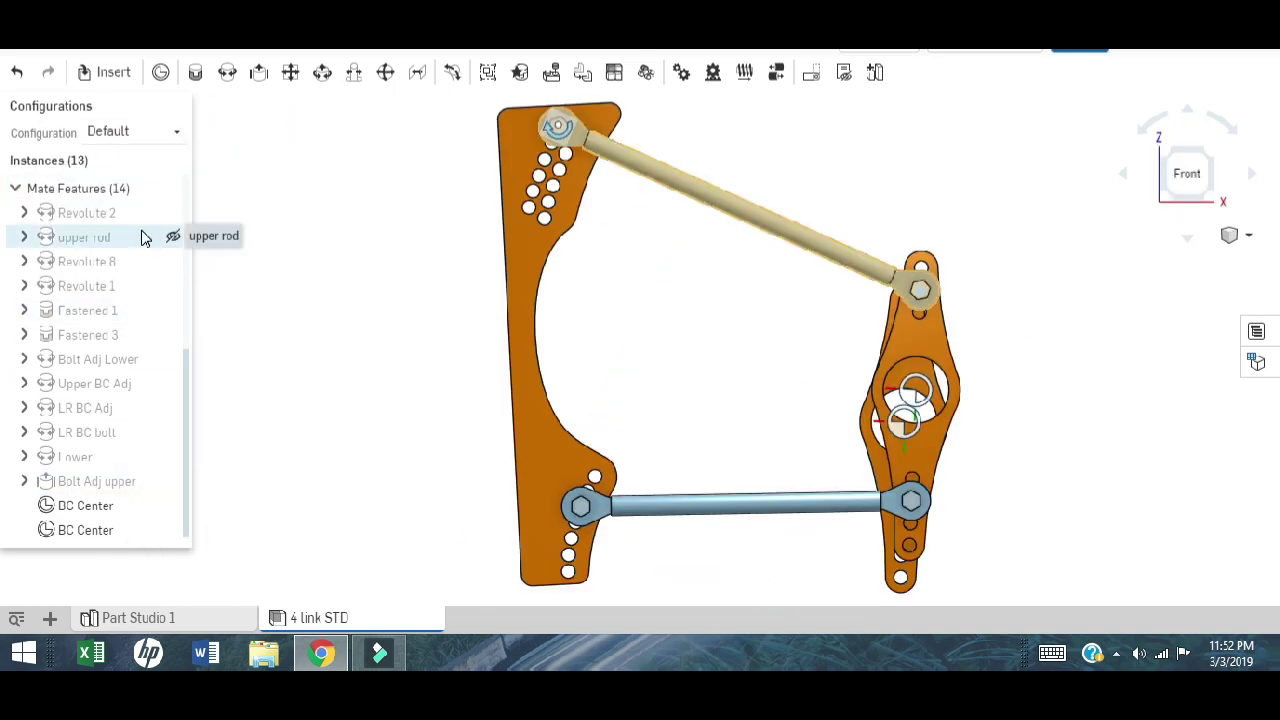
double_click(140, 236)
key(Return)
- Reassign the Upper BC Adj mate's birdcage connector to the lowest hole of the birdcage's upper row
scroll(1090, 325, down, 3)
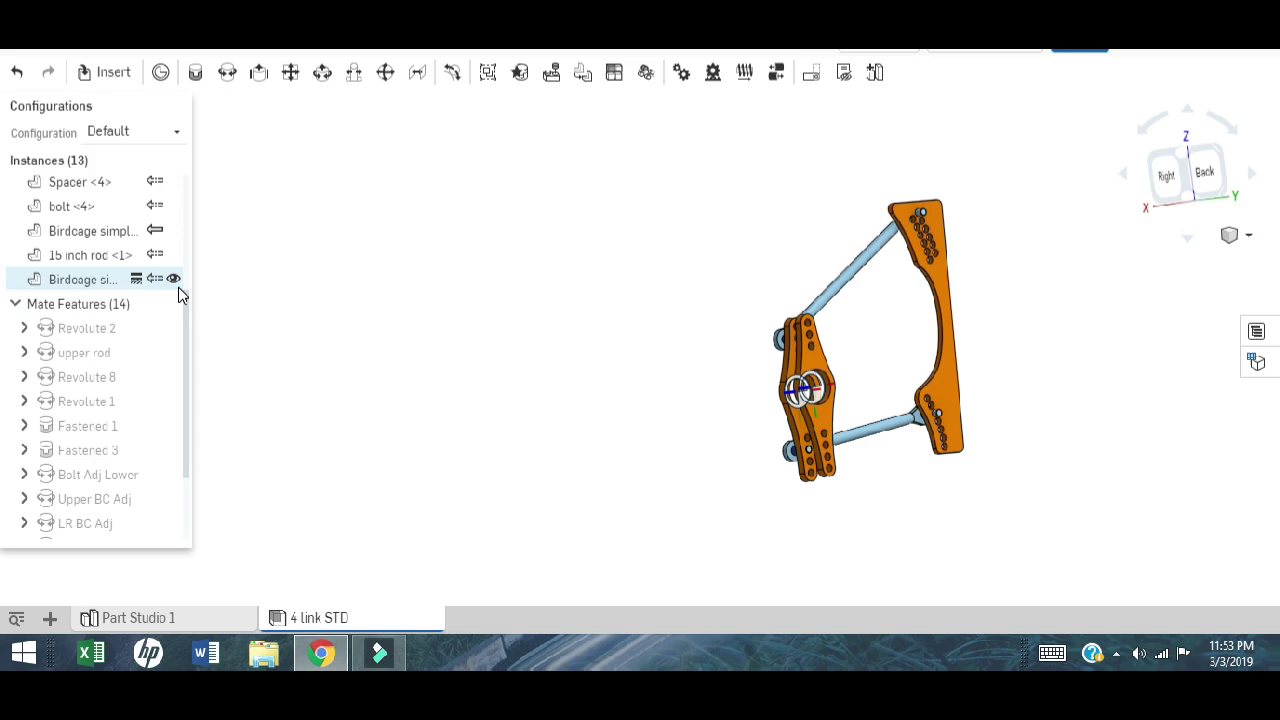
double_click(96, 498)
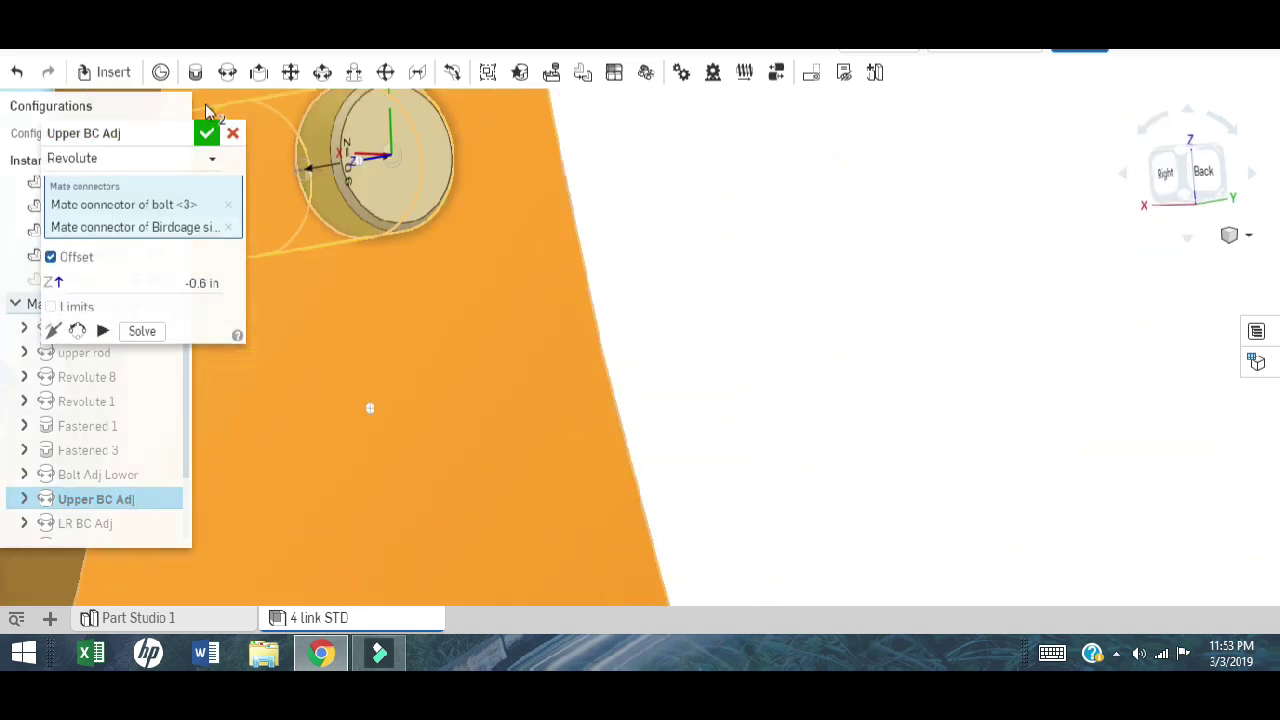
key(Return)
- Set the upper rod mate's minimum angle limit to 35 degrees
double_click(84, 352)
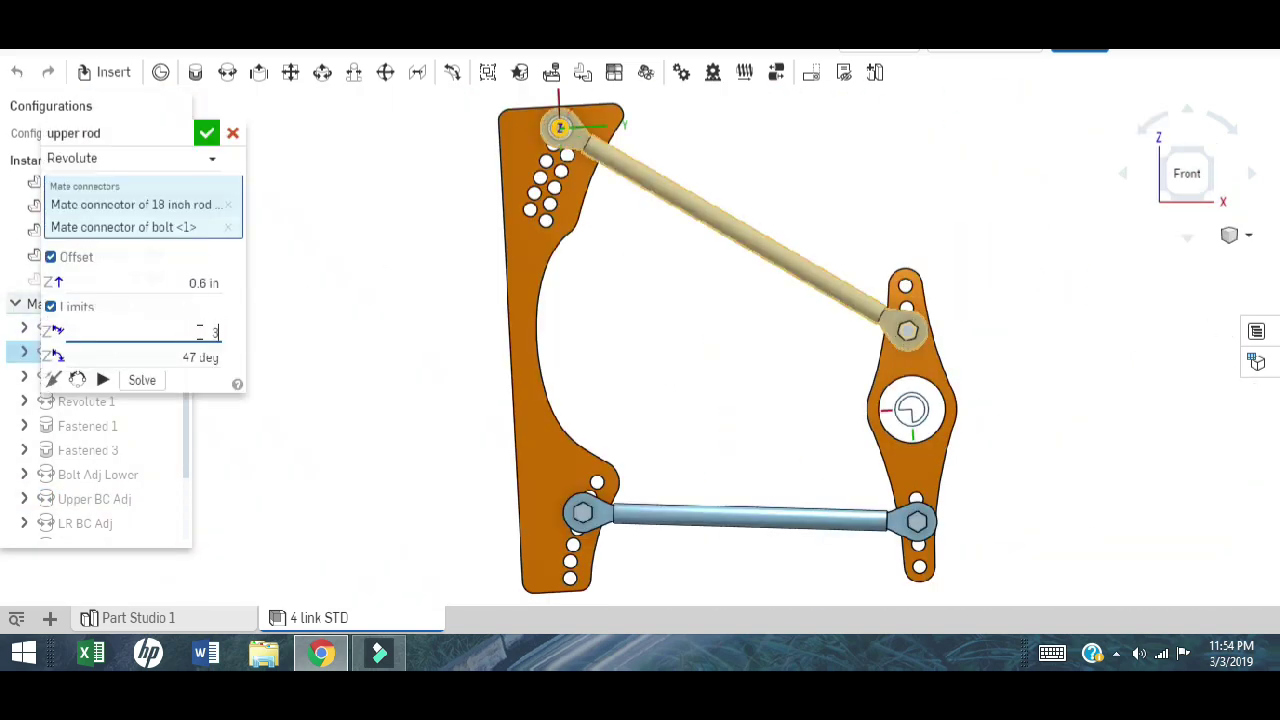
key(Return)
double_click(84, 352)
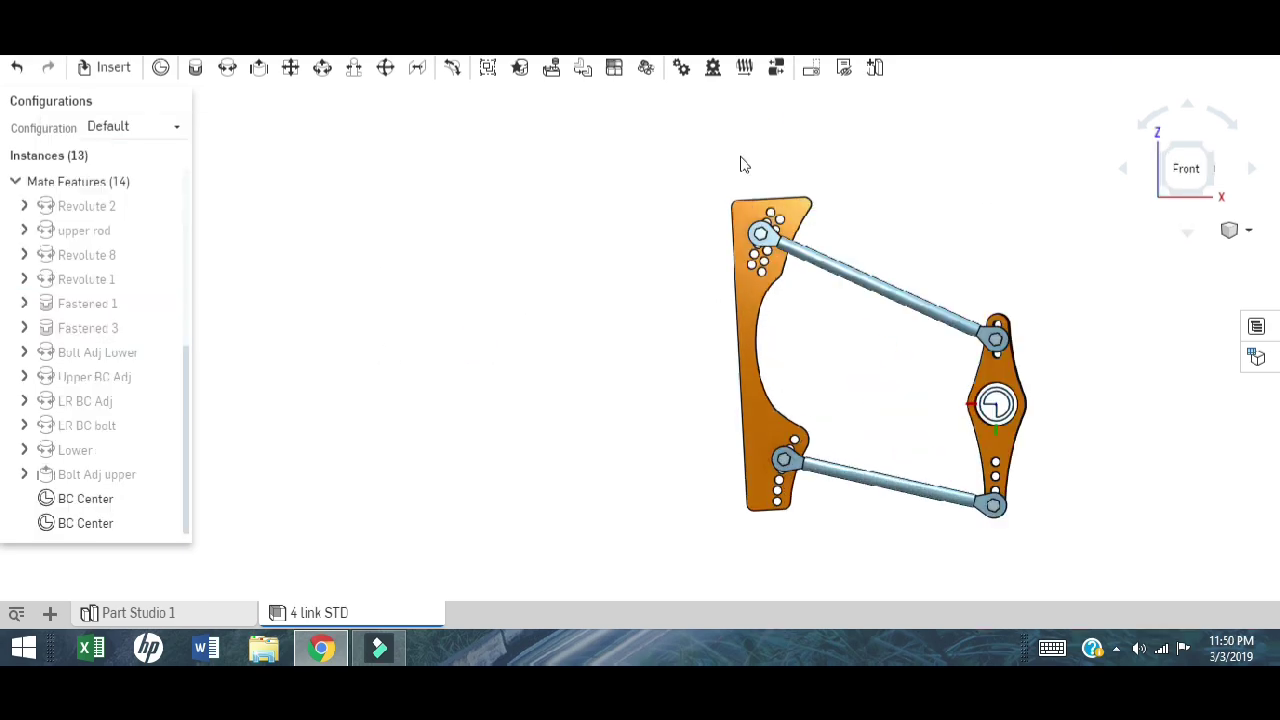
- Keep the LR BC bolt mate as it is and reassign the LR BC Adj mate to the birdcage's second hole from the top of the lower row
double_click(845, 468)
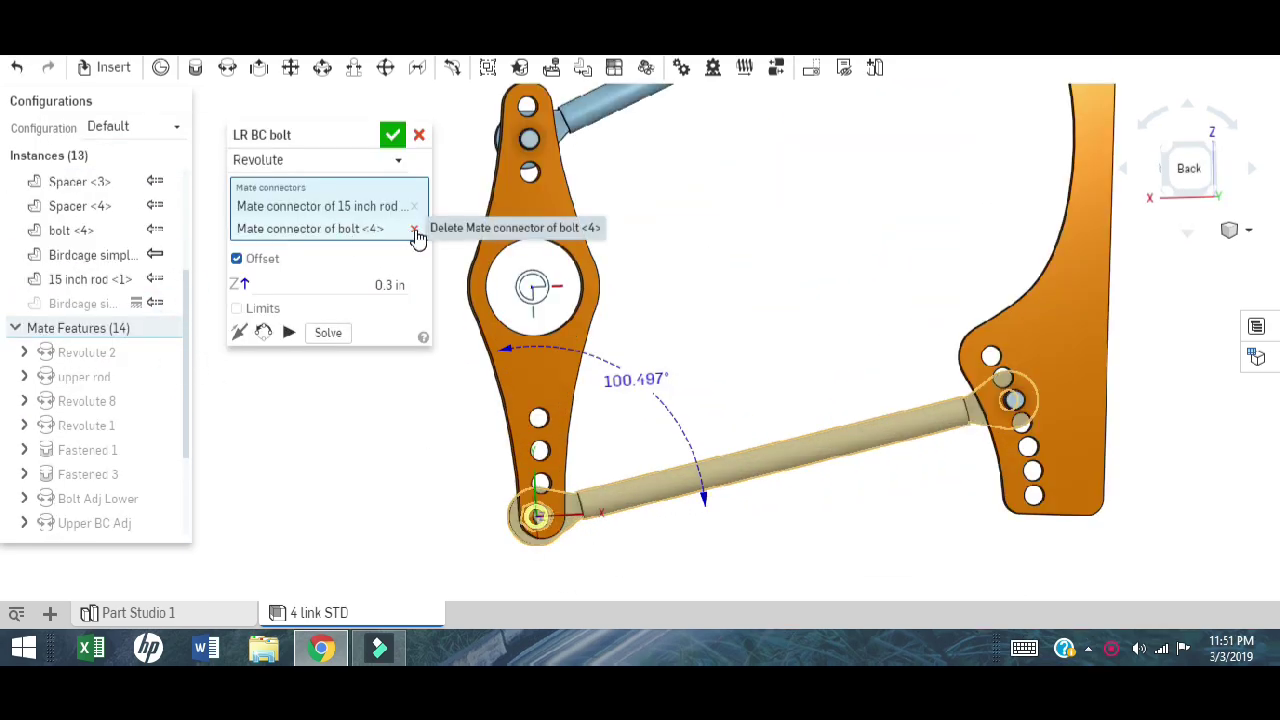
key(Return)
scroll(185, 434, down, 2)
double_click(86, 403)
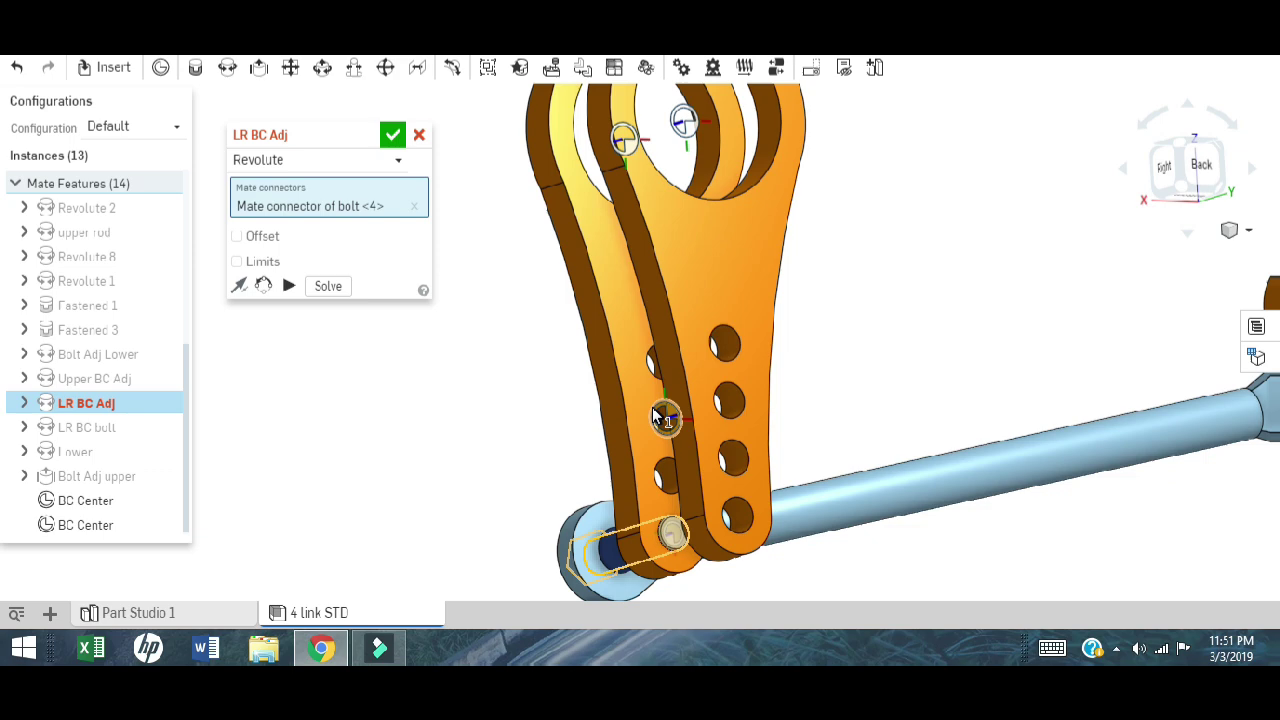
key(Return)
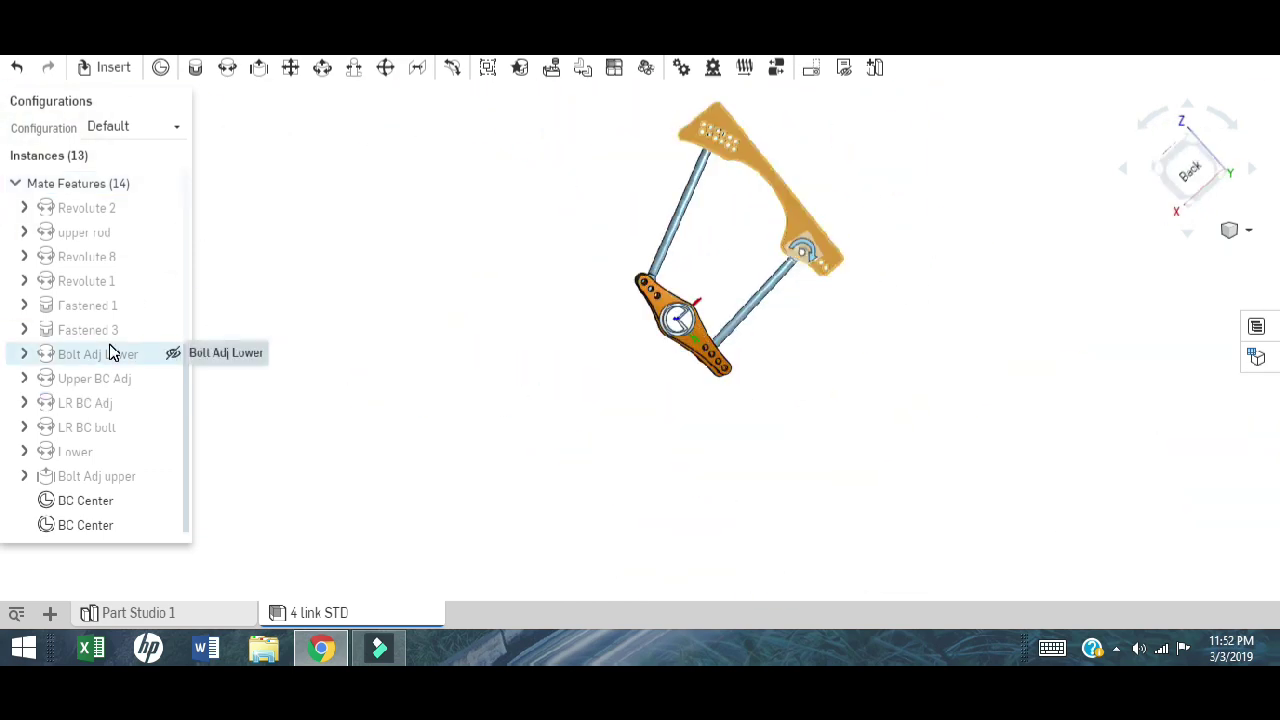
- Move the Bolt Adj upper slider mate to the topmost hole of the chassis's upper pattern and edit the upper rod mate's minimum angle limit
double_click(97, 476)
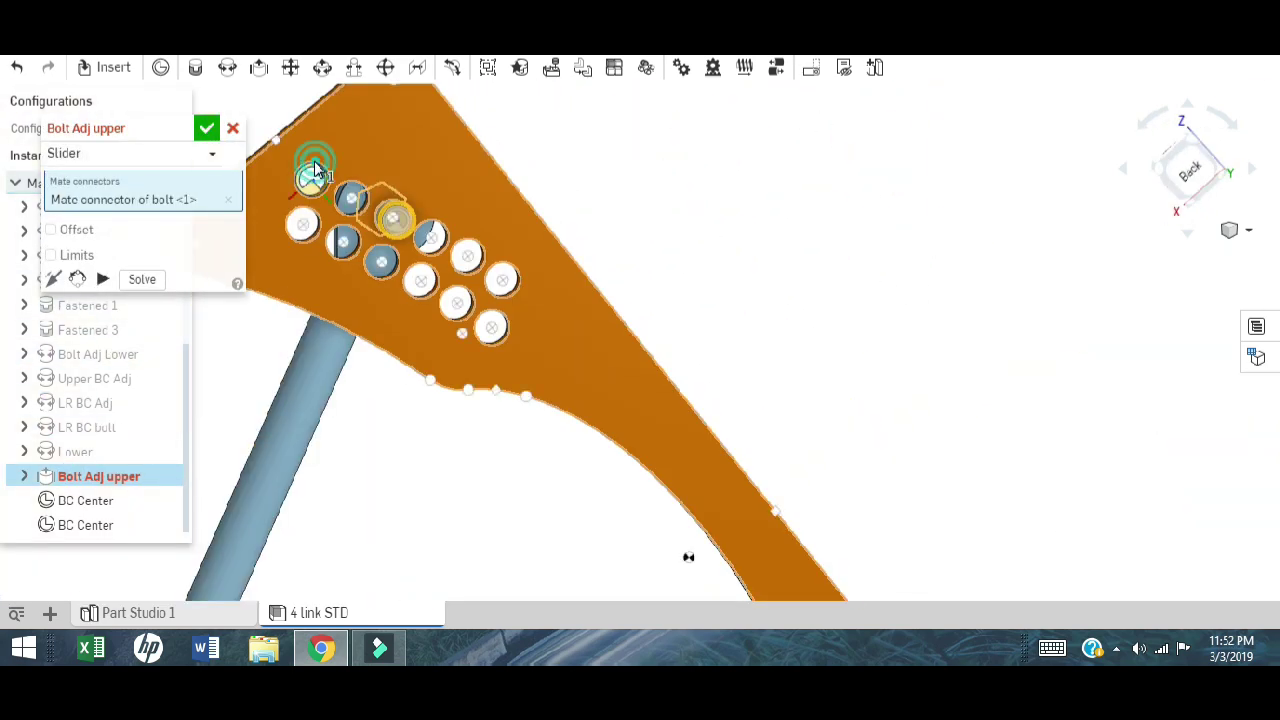
key(Return)
double_click(91, 302)
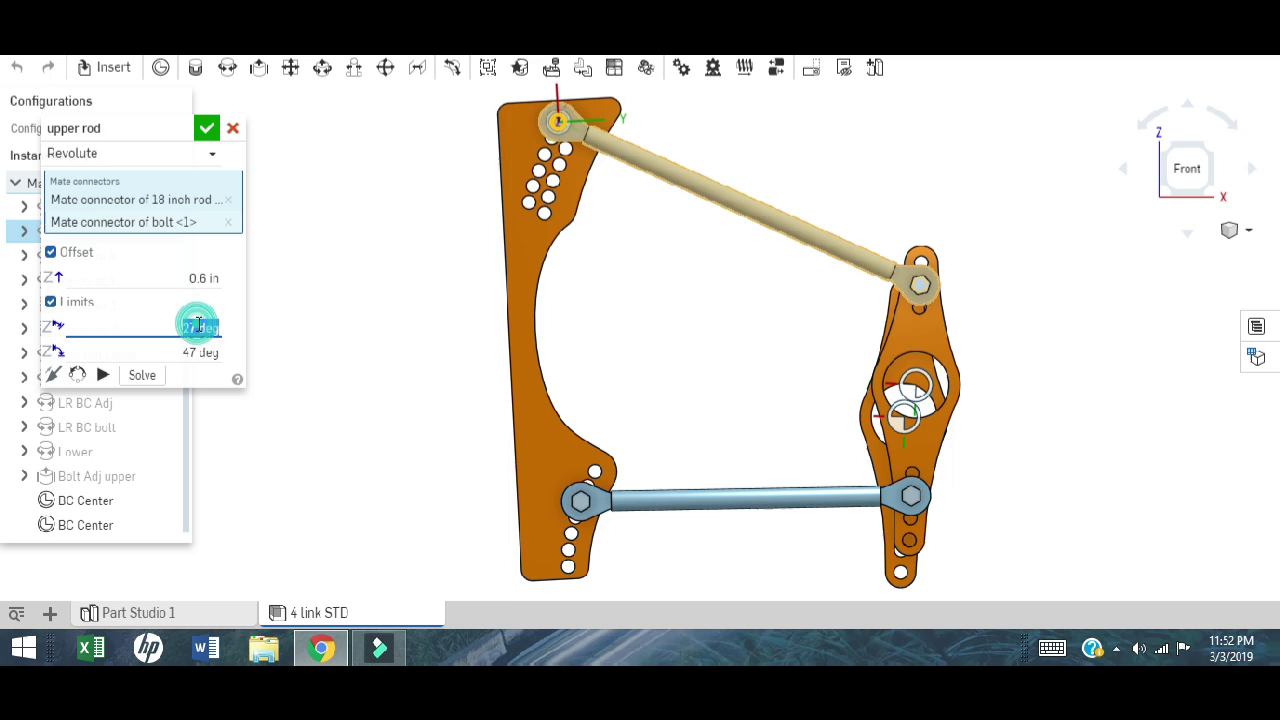
click(196, 325)
click(203, 130)
- Reassign the Upper BC Adj mate's birdcage connector to the lowest of the three upper birdcage holes and solve the mate
scroll(1088, 329, down, 3)
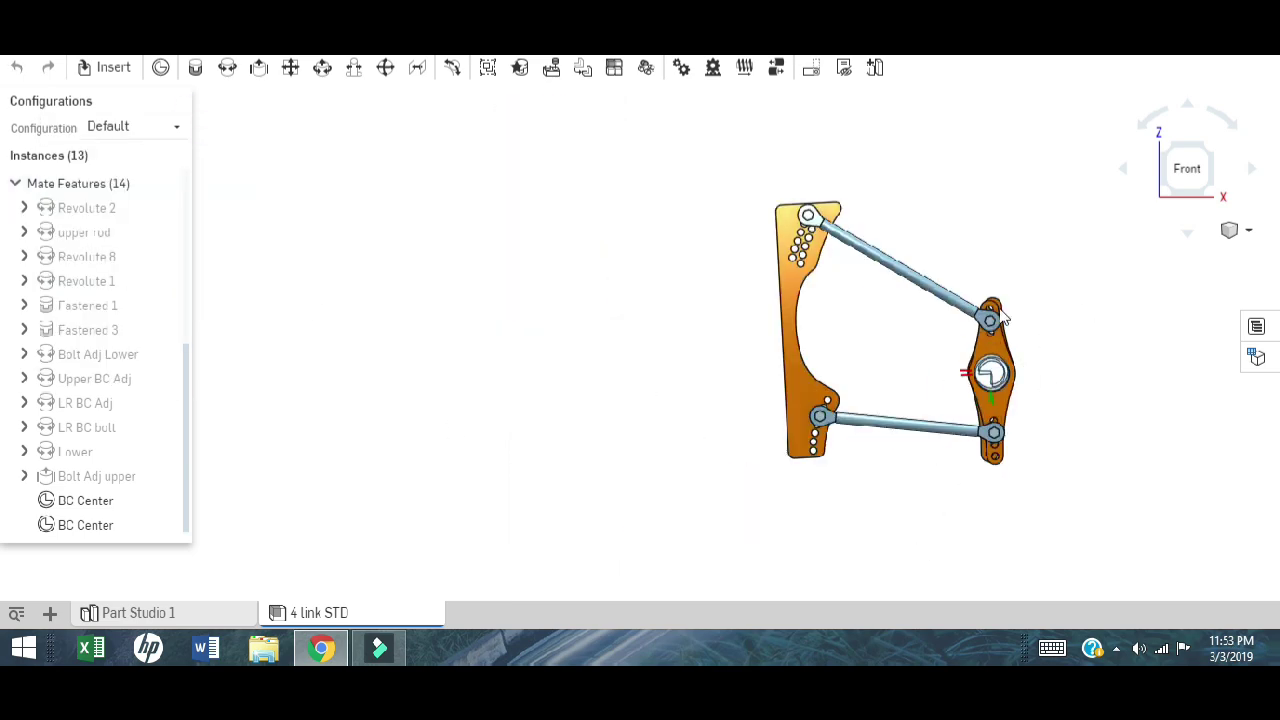
drag(884, 346, 1003, 220)
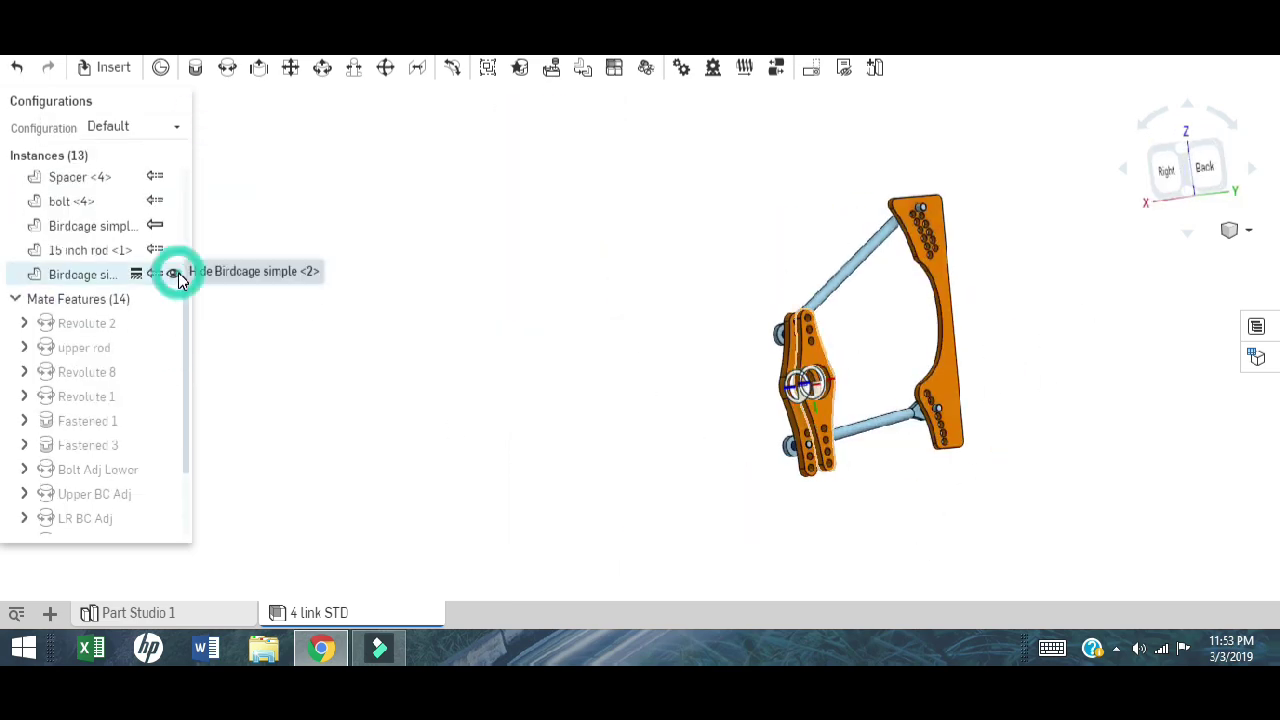
double_click(96, 492)
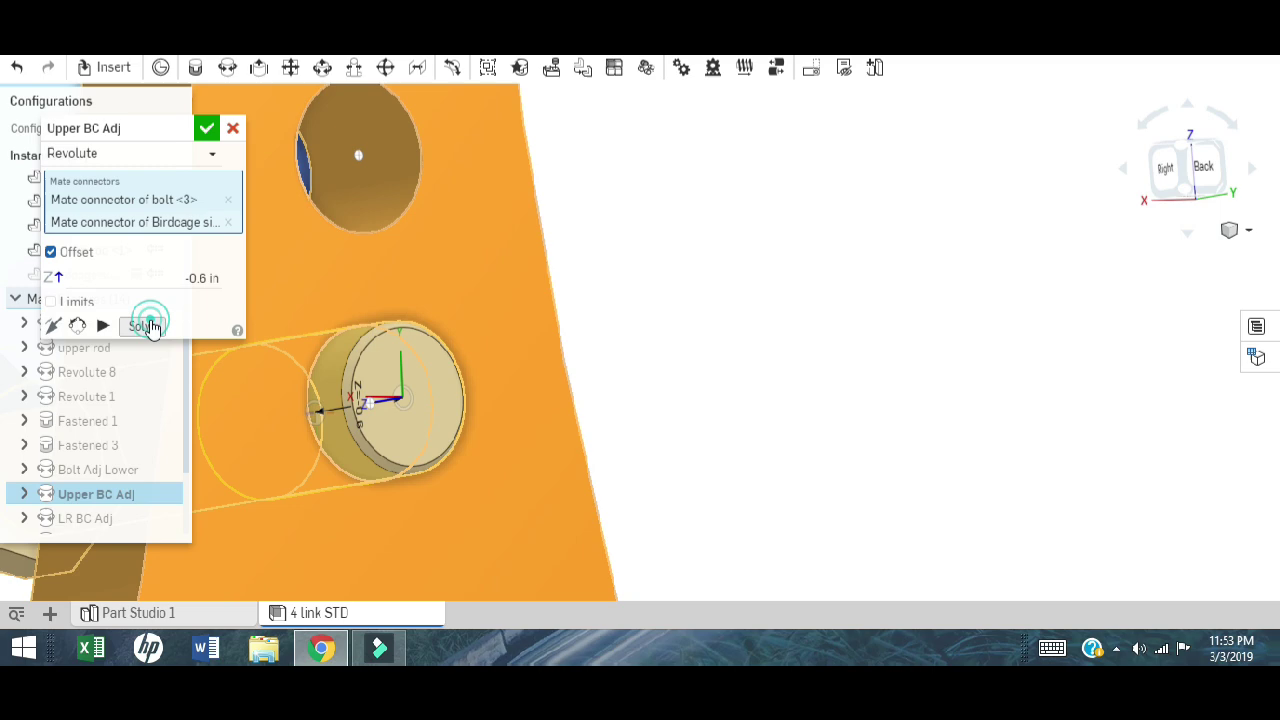
key(Return)
- Set the upper rod mate's angle limits to a minimum of 35 degrees and a maximum of 55 degrees
double_click(84, 347)
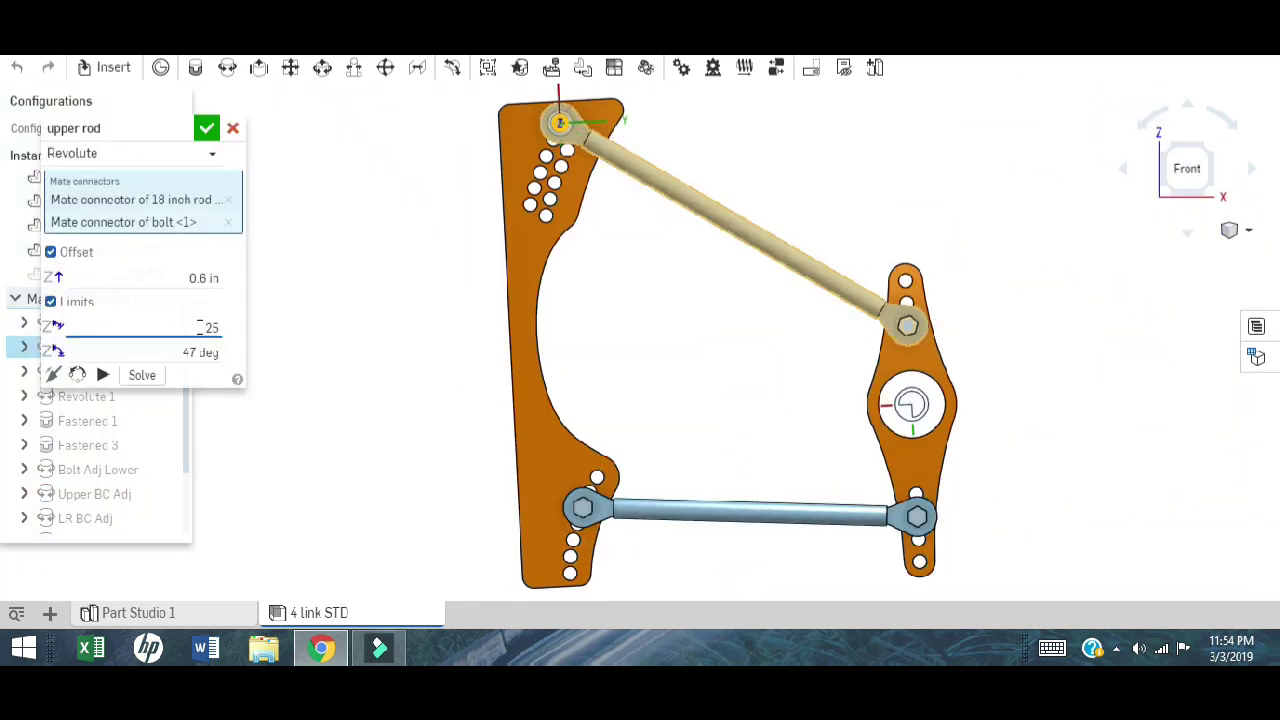
key(Return)
double_click(84, 347)
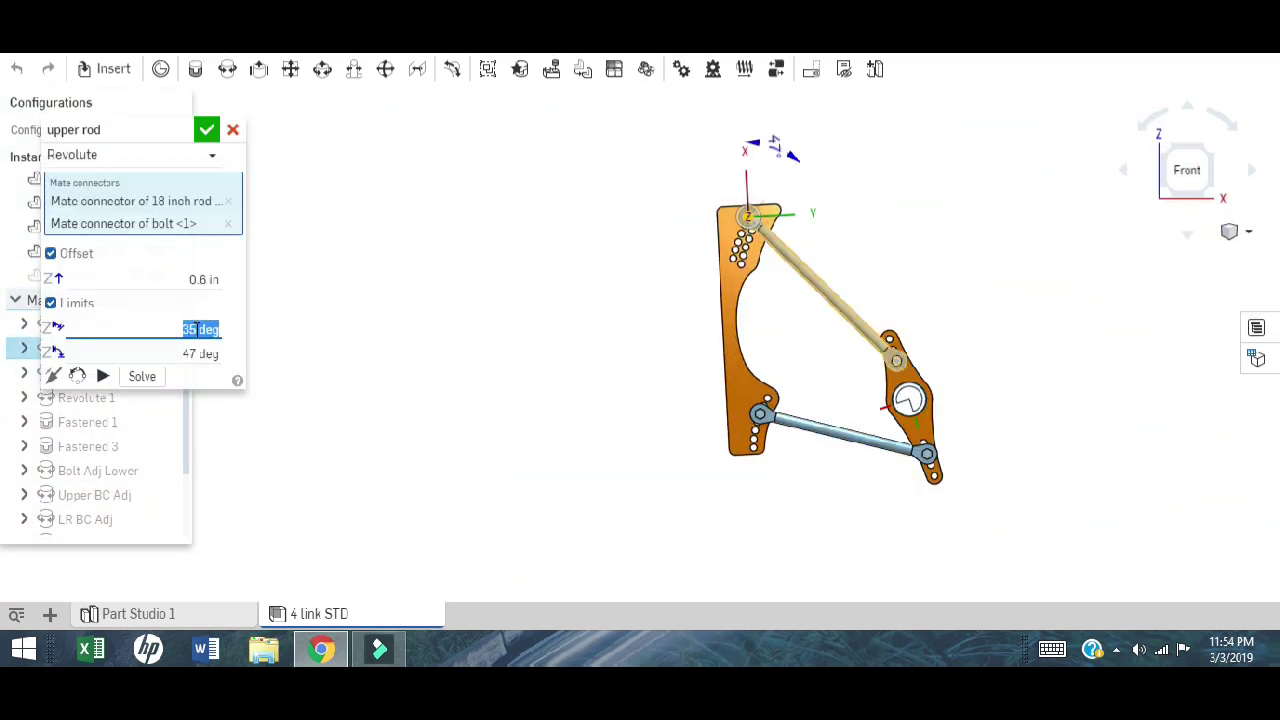
click(197, 354)
text(55)
key(Return)
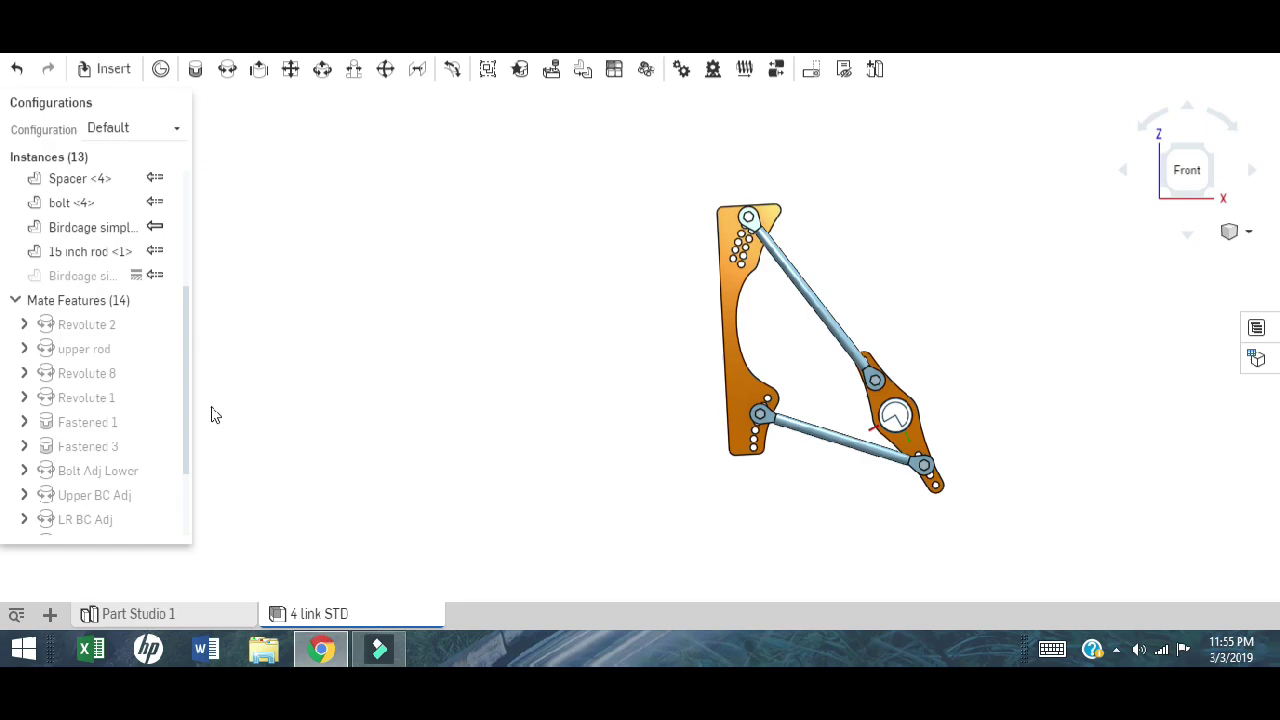
right_click(100, 347)
click(158, 302)
click(158, 296)
click(62, 343)
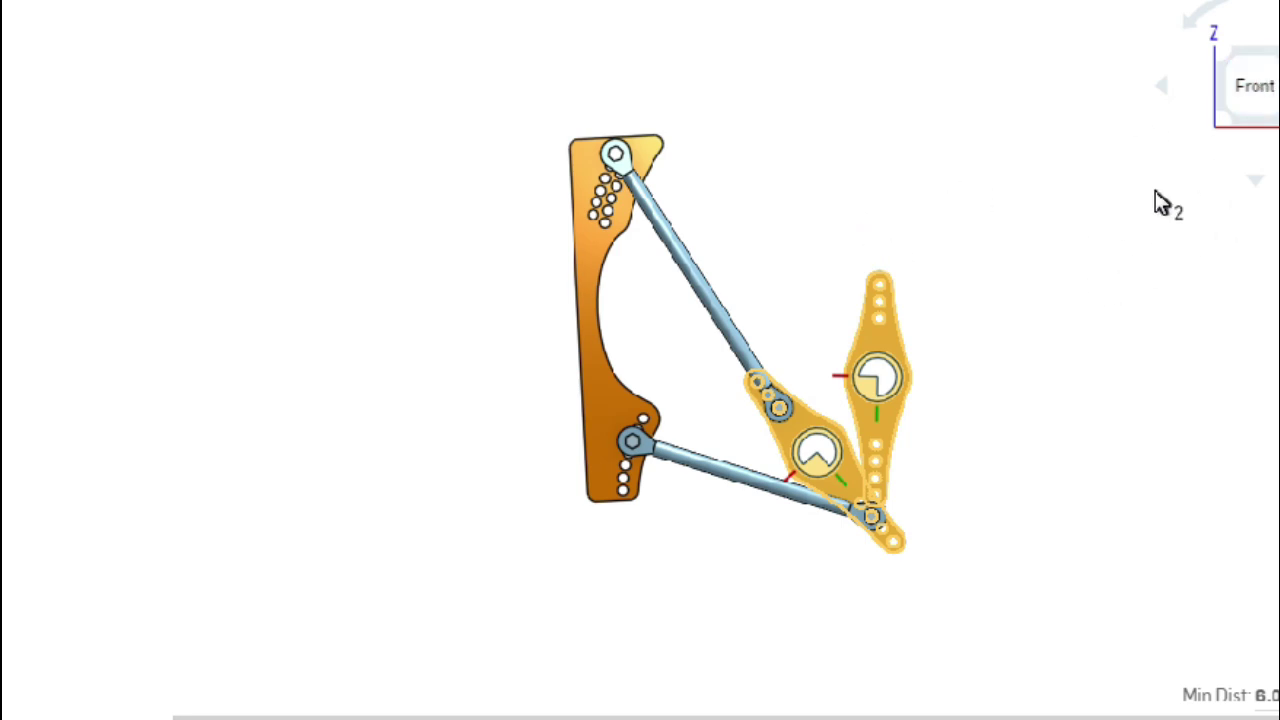
- Inspect the two selected birdcages from a tilted angle and return to the front view
mouse_move(1157, 205)
mouse_down()
mouse_move(1071, 206)
mouse_move(1020, 232)
mouse_move(986, 94)
mouse_move(1129, 166)
mouse_up()
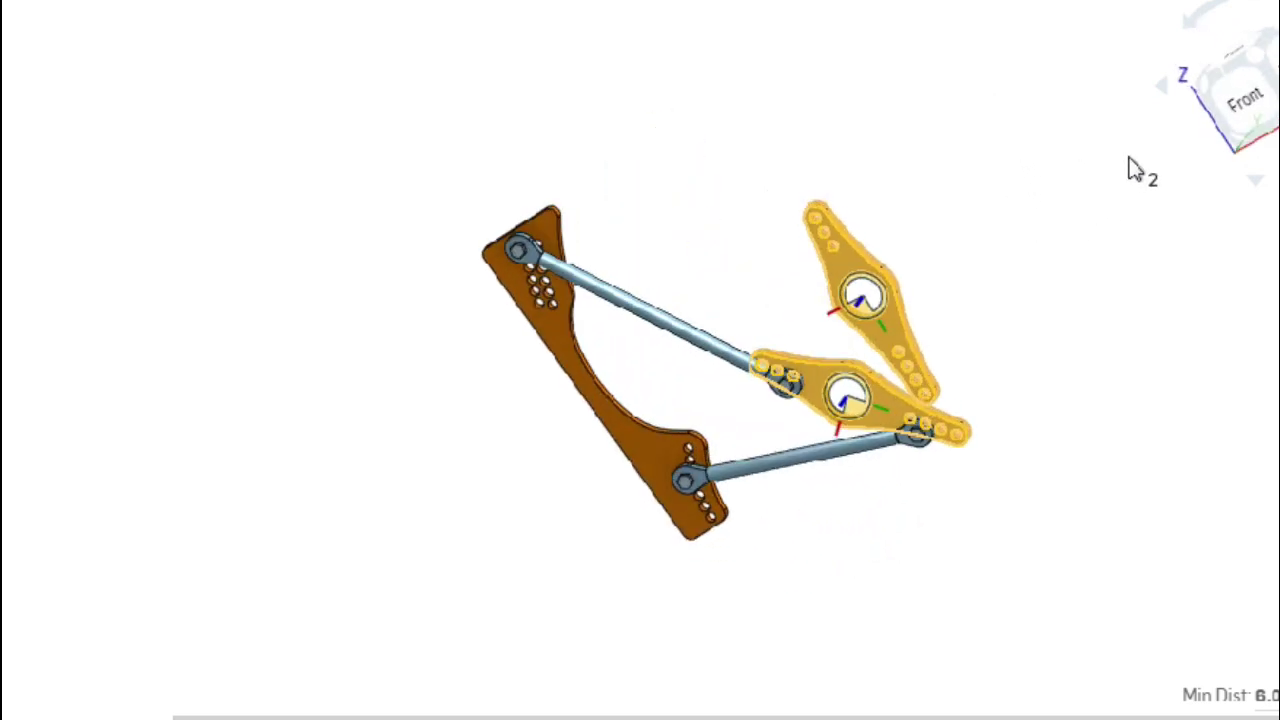
click(1253, 105)
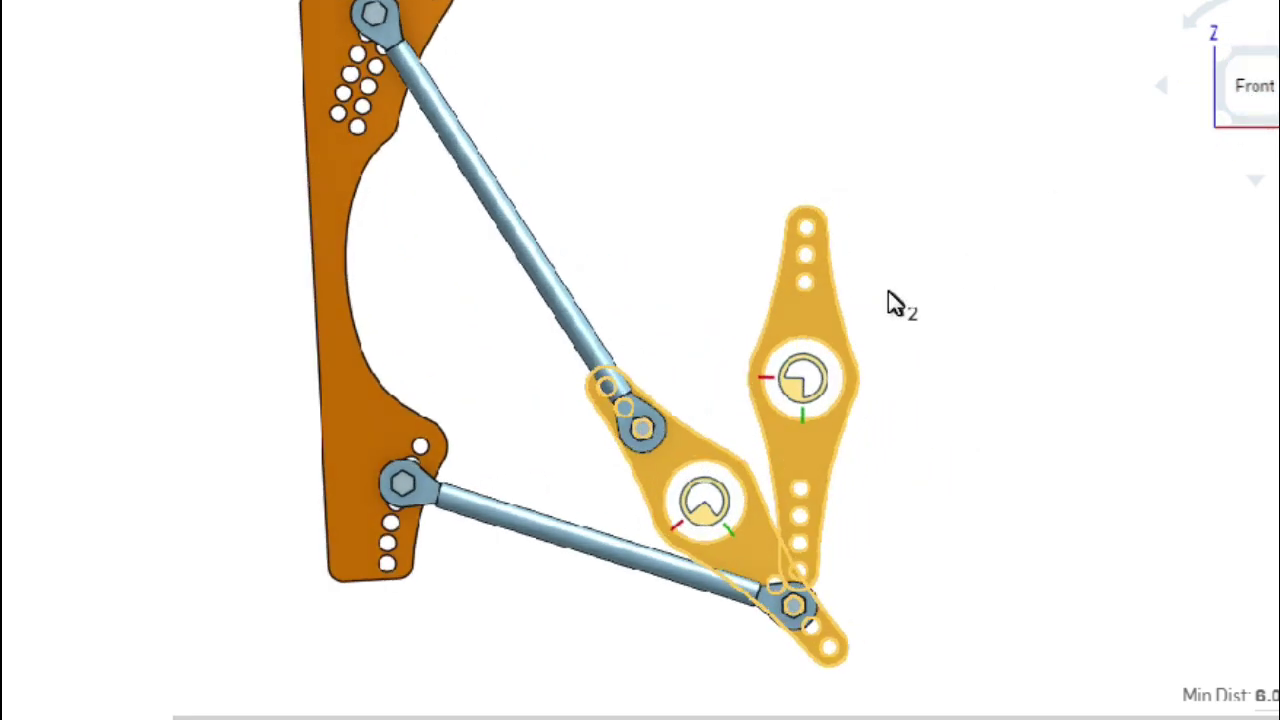